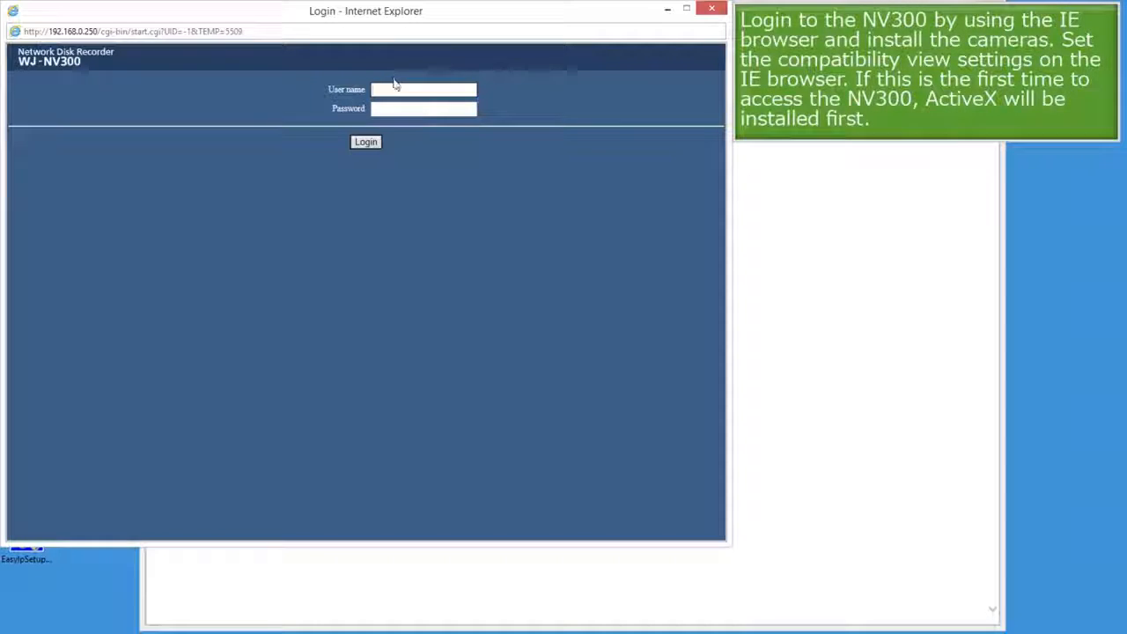
Log in to the WJ-NV300 web interface with the administrator user name and password.
click(396, 88)
text(ADMIN)
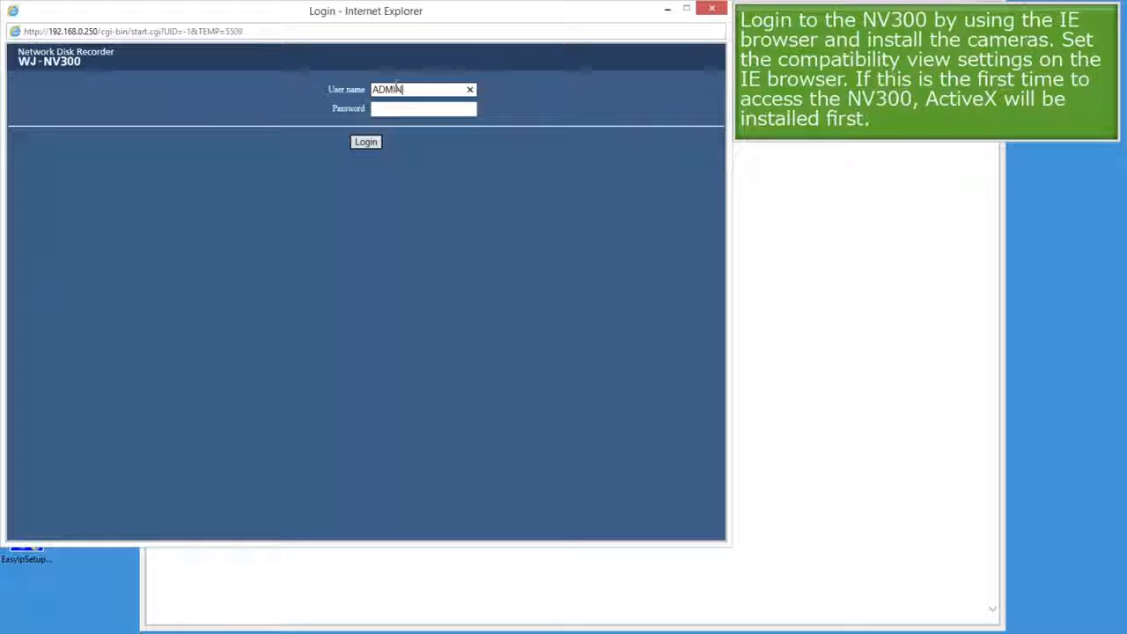
key(Tab)
text(12345)
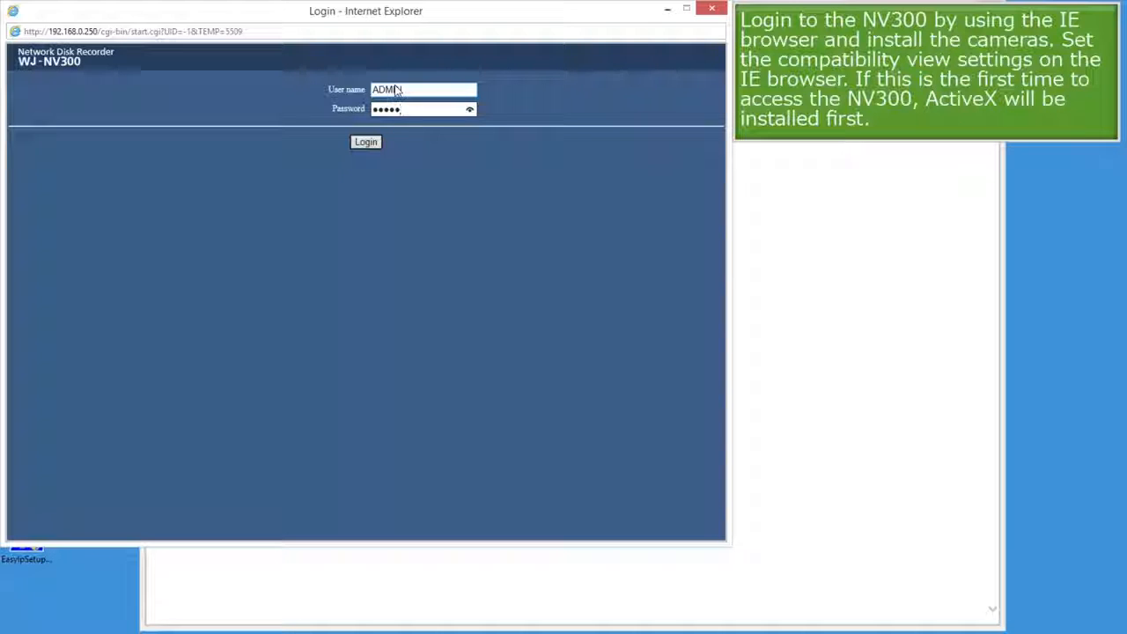
click(377, 141)
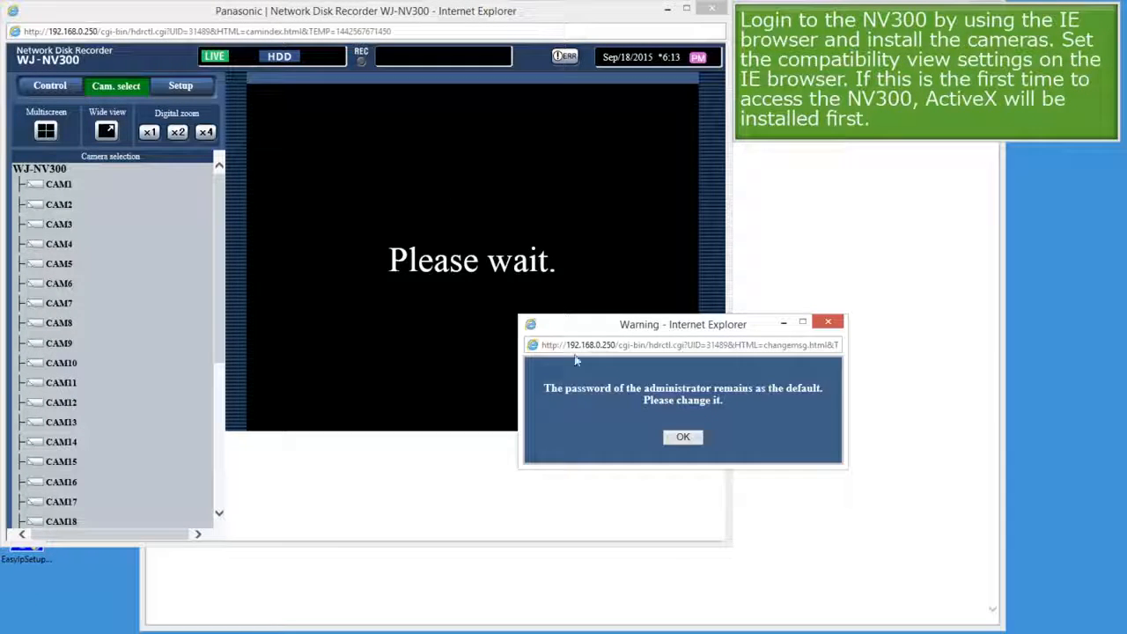
Dismiss the password warning, then set the recorder clock's minute to 14 and save the date/time.
click(681, 438)
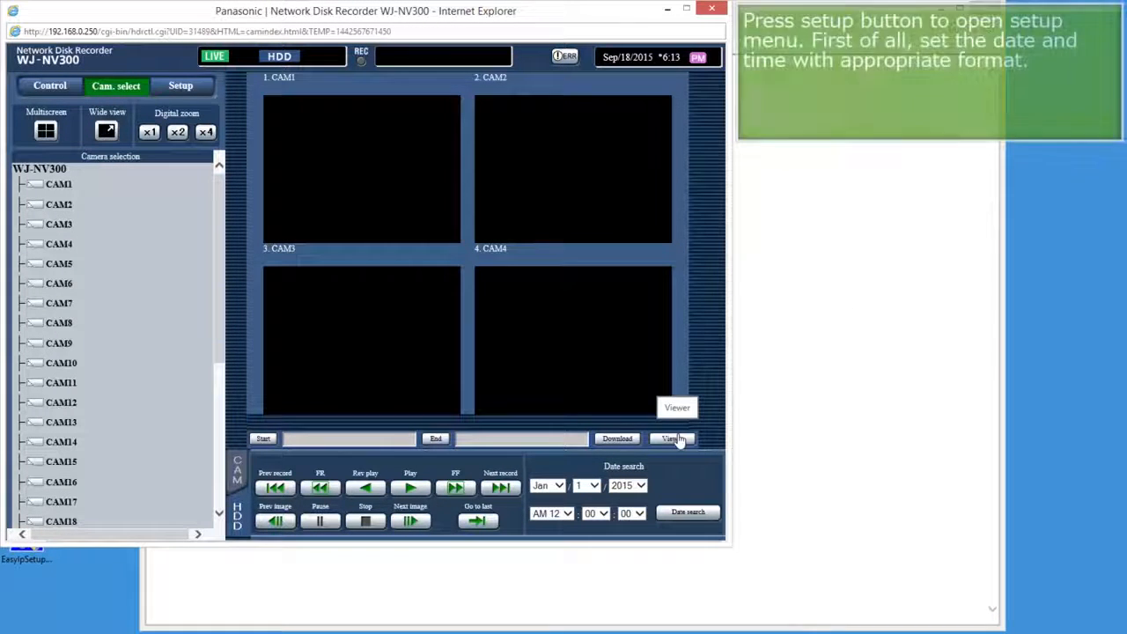
click(191, 87)
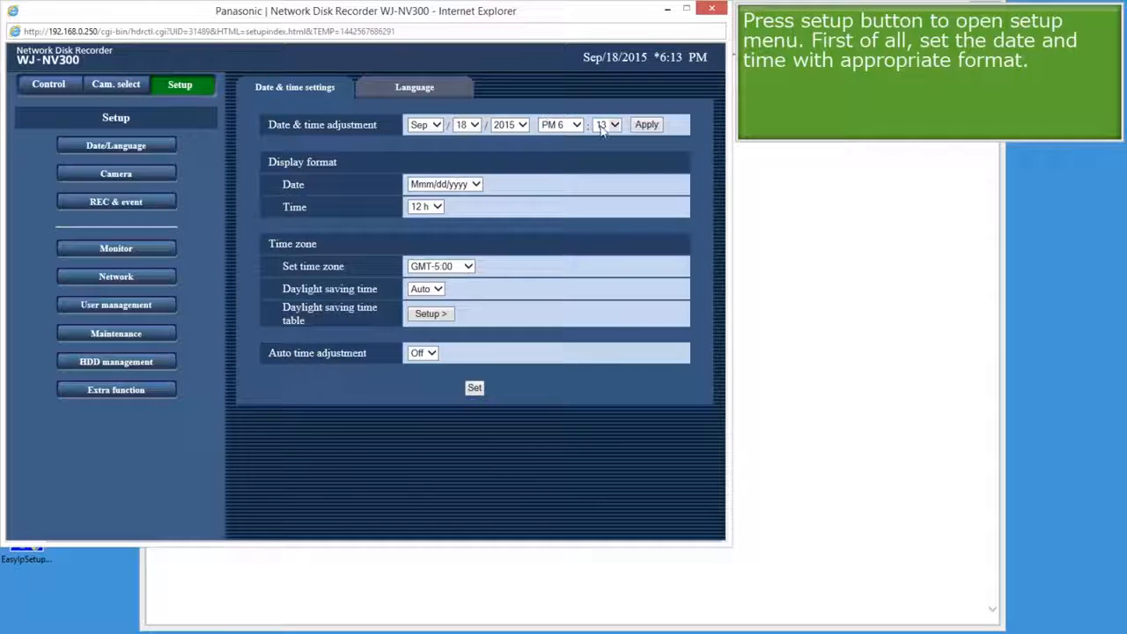
click(605, 125)
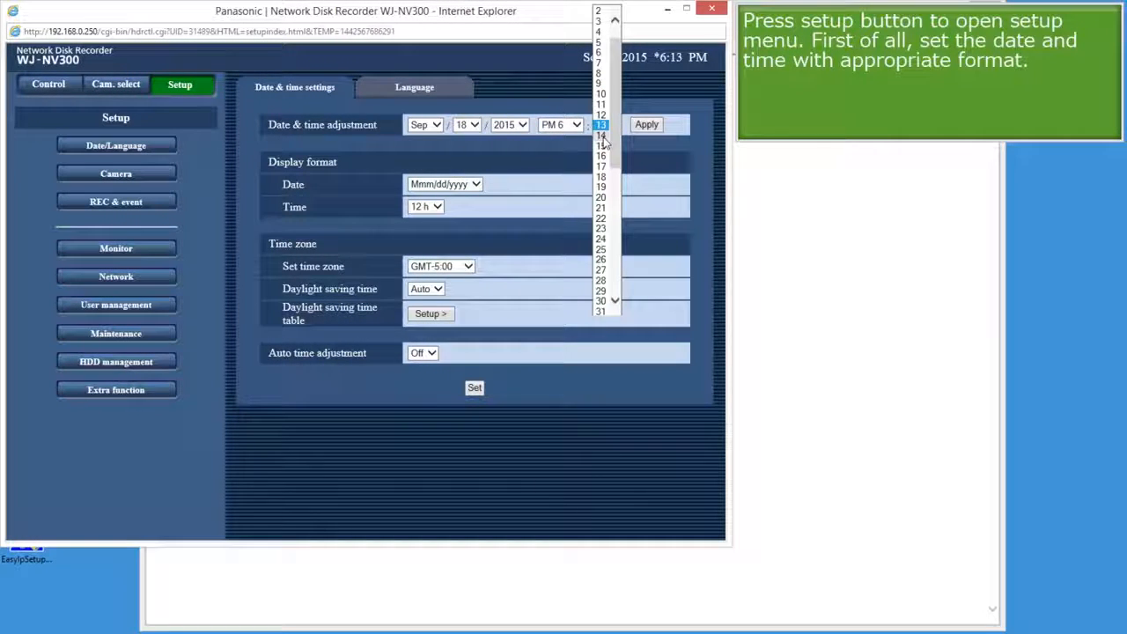
click(601, 134)
click(647, 126)
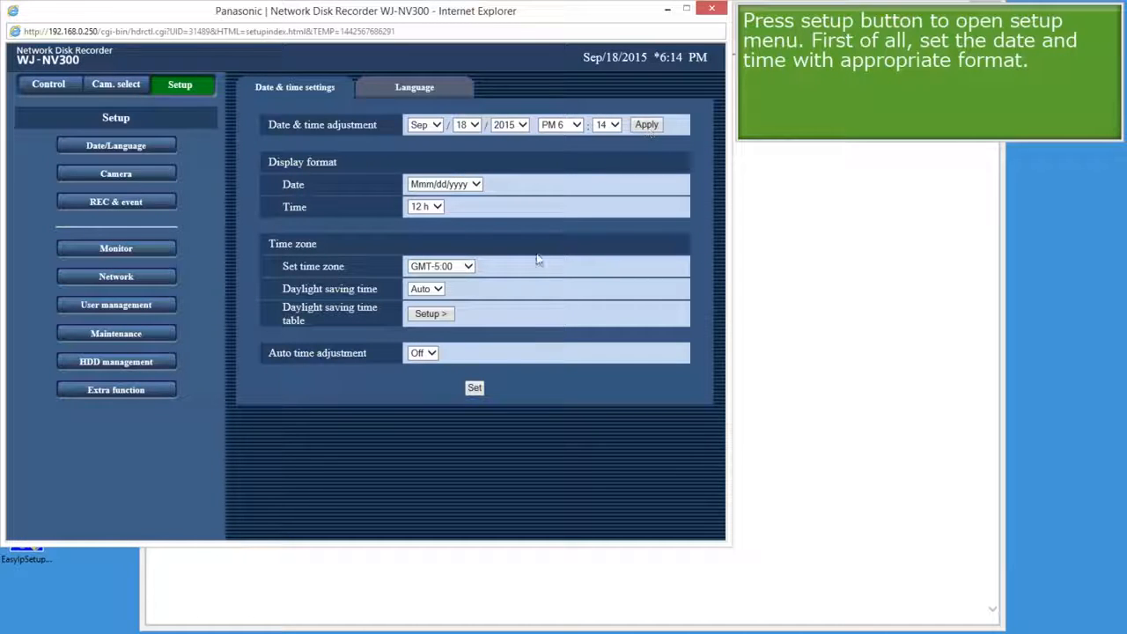
click(476, 388)
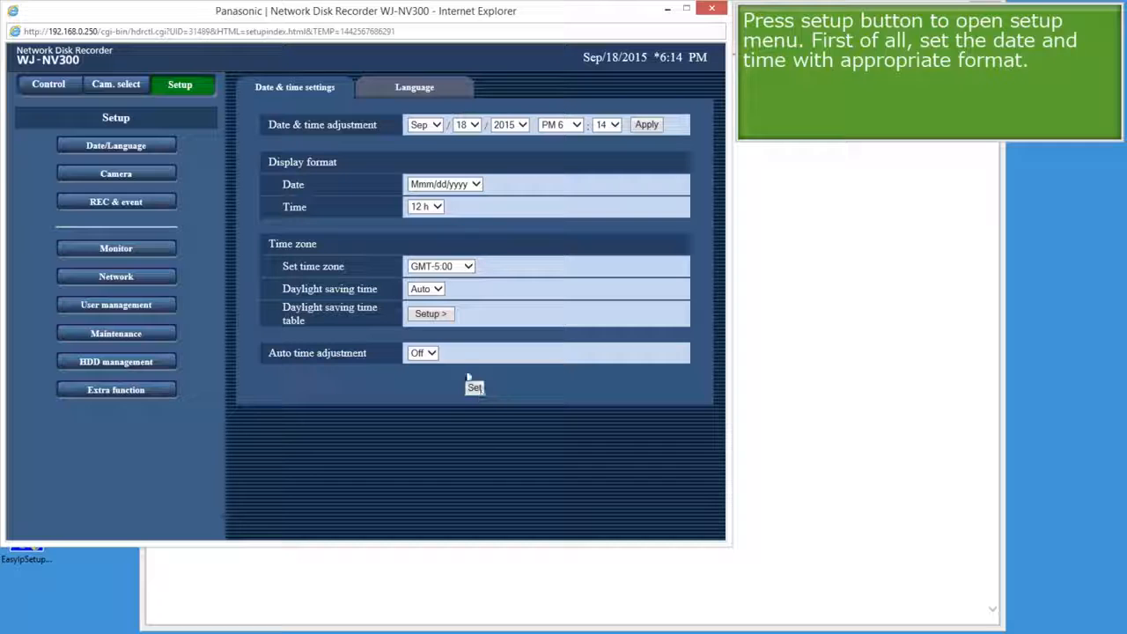
Search for connected cameras and register all seven found on the recorder.
click(150, 175)
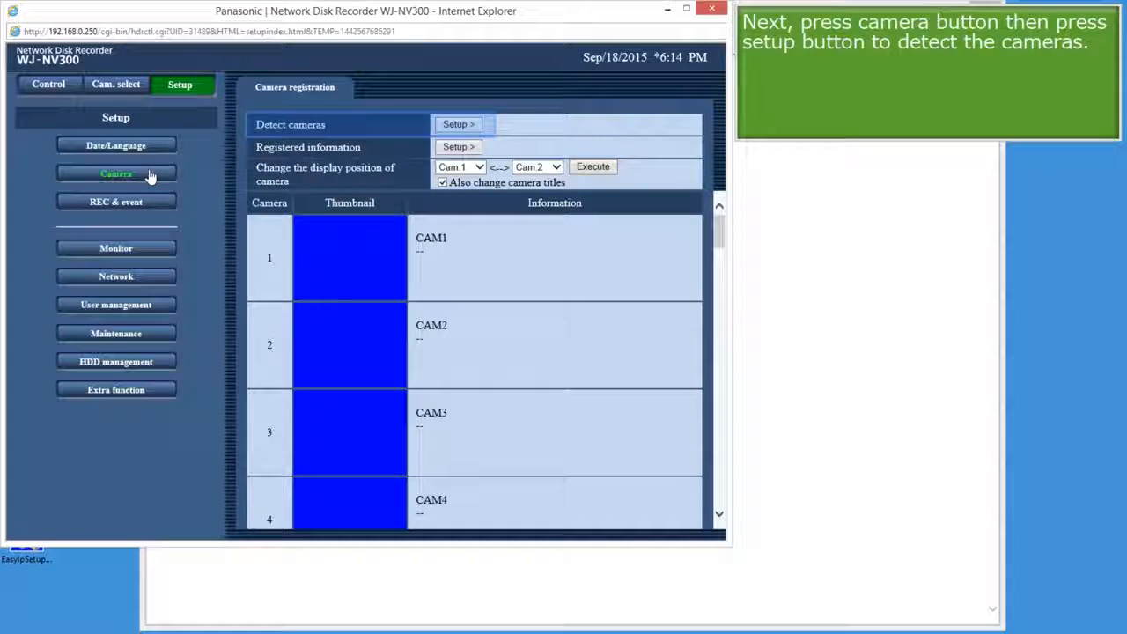
click(450, 125)
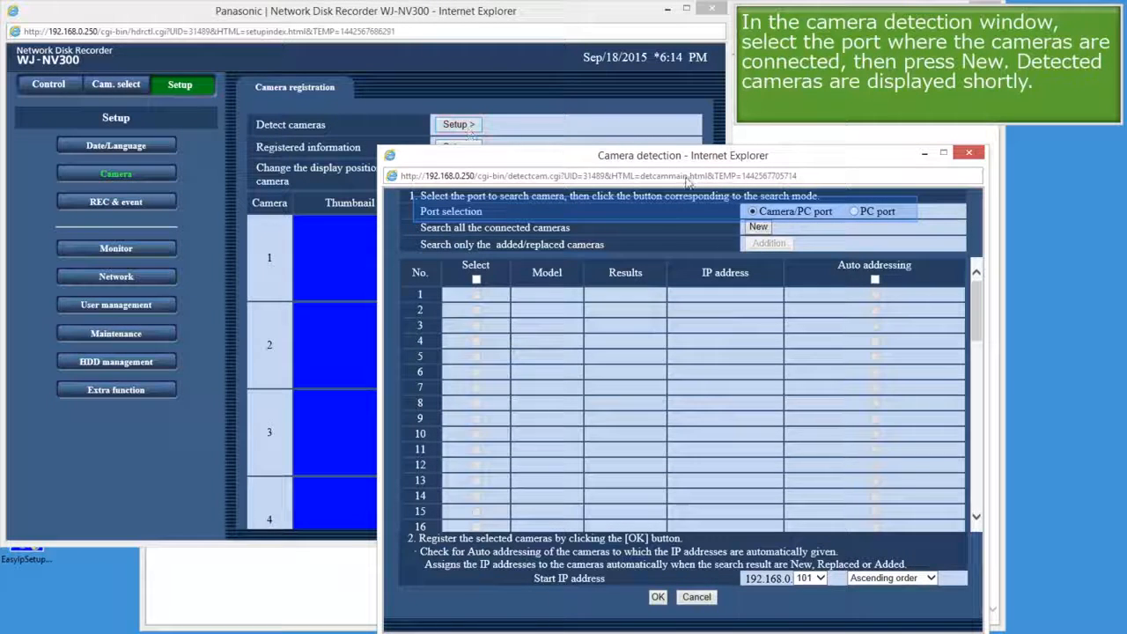
click(759, 228)
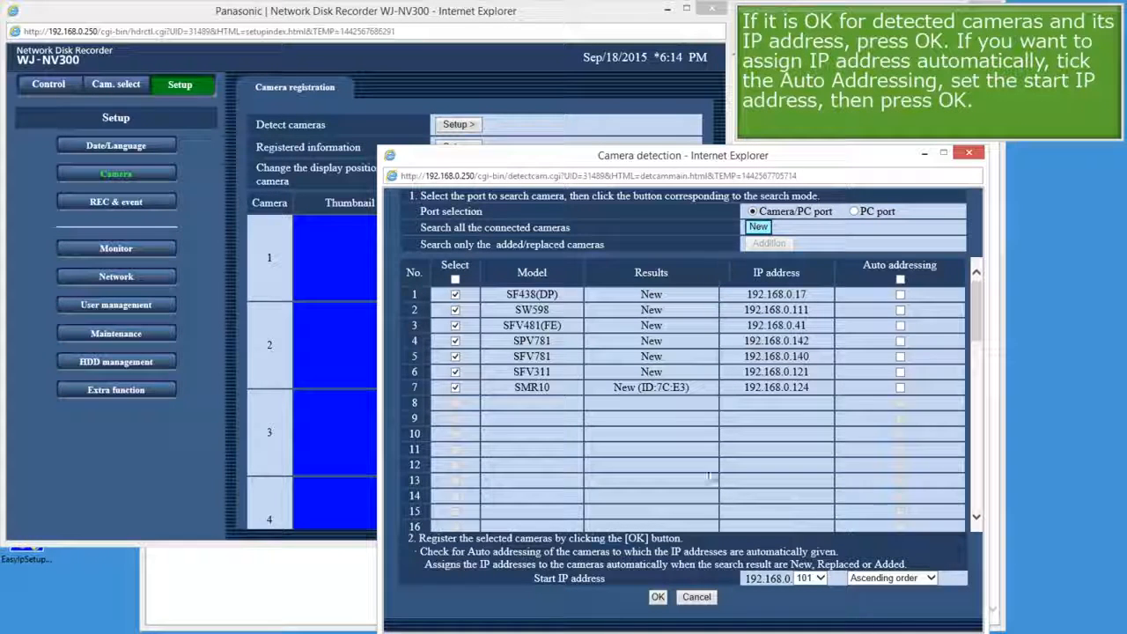
click(659, 598)
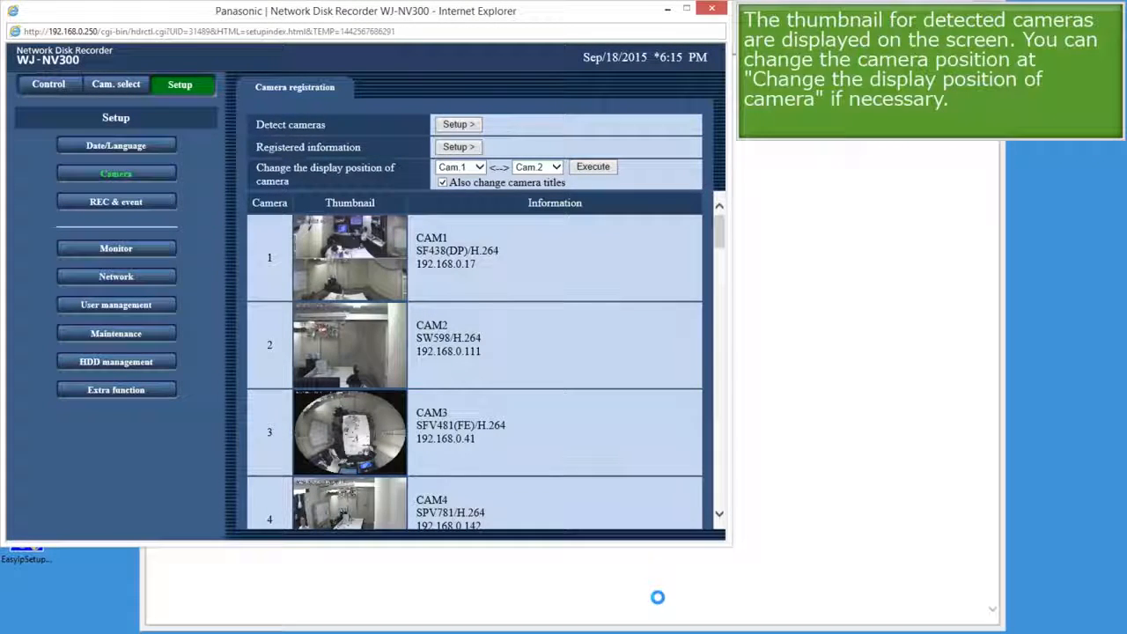
Swap display positions Cam.1 and Cam.4 without swapping camera titles, moving the SPV781 to CAM1.
drag(720, 231, 720, 270)
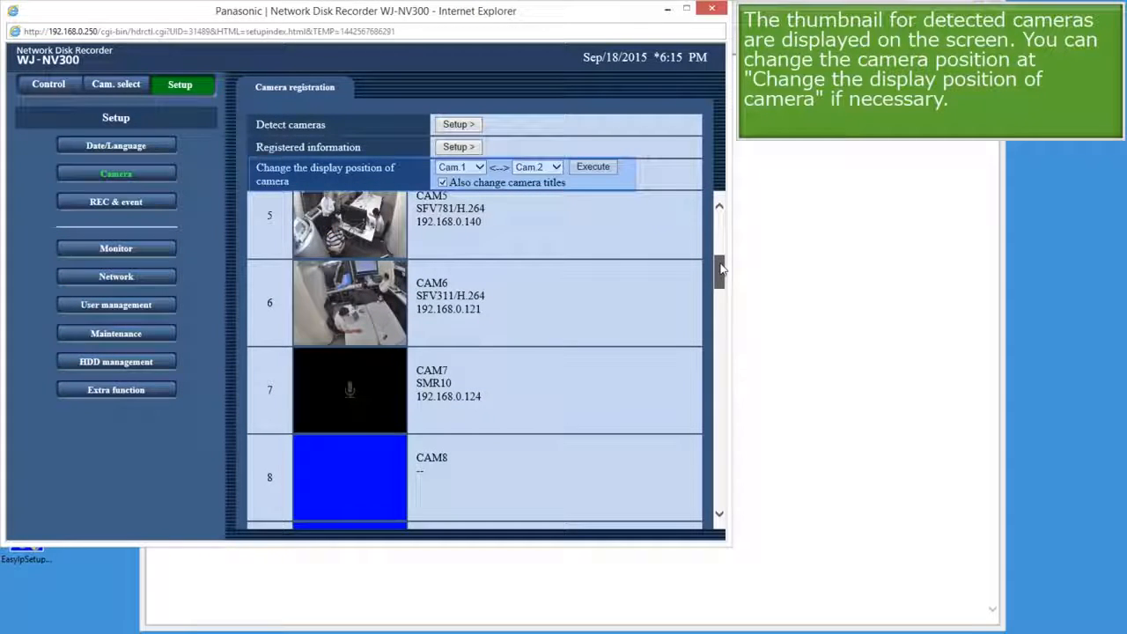
drag(720, 270, 720, 251)
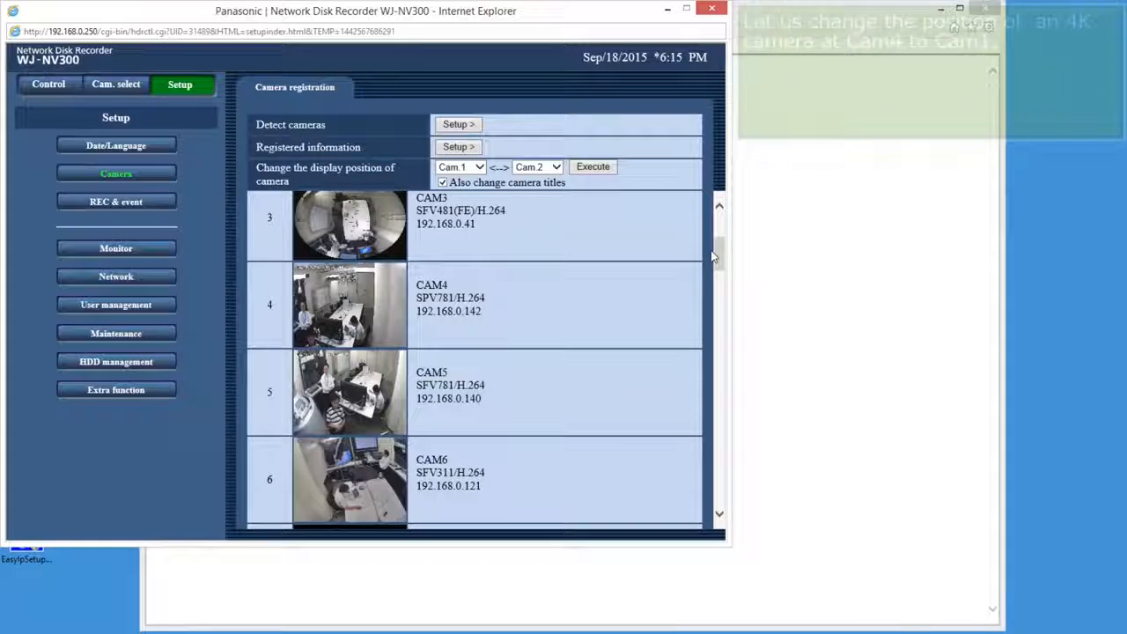
drag(716, 252, 717, 222)
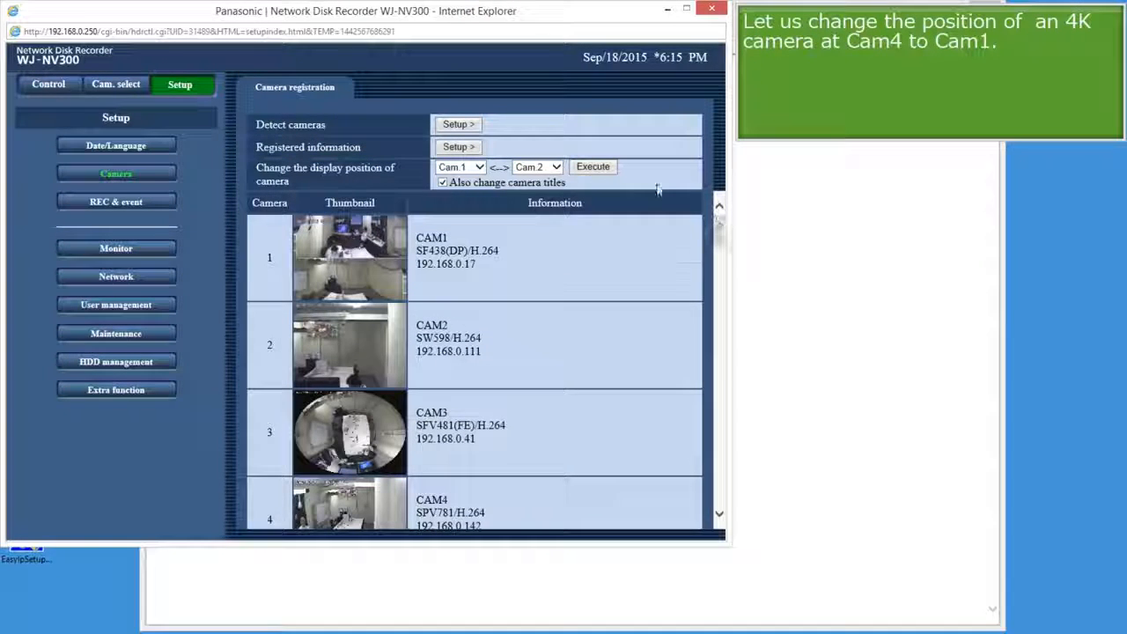
click(554, 167)
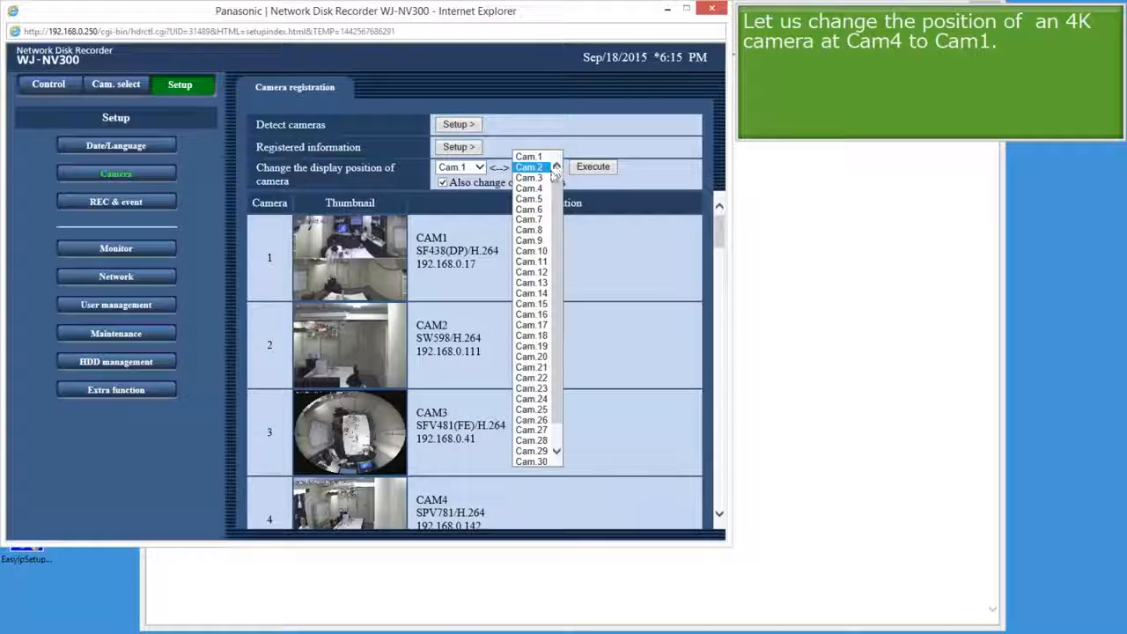
click(543, 189)
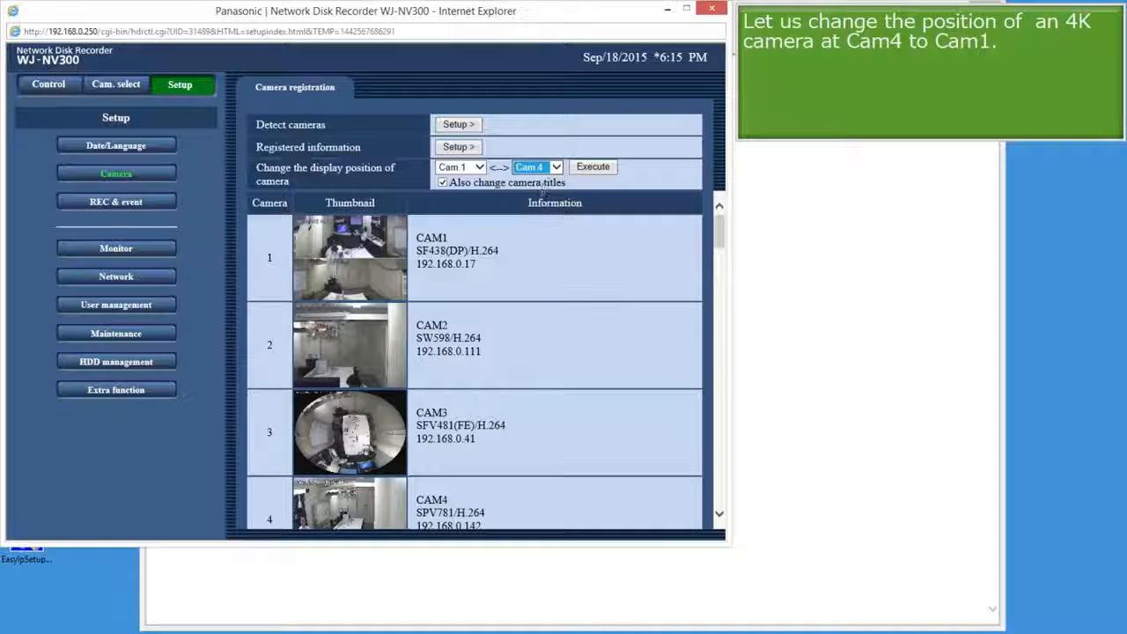
click(442, 183)
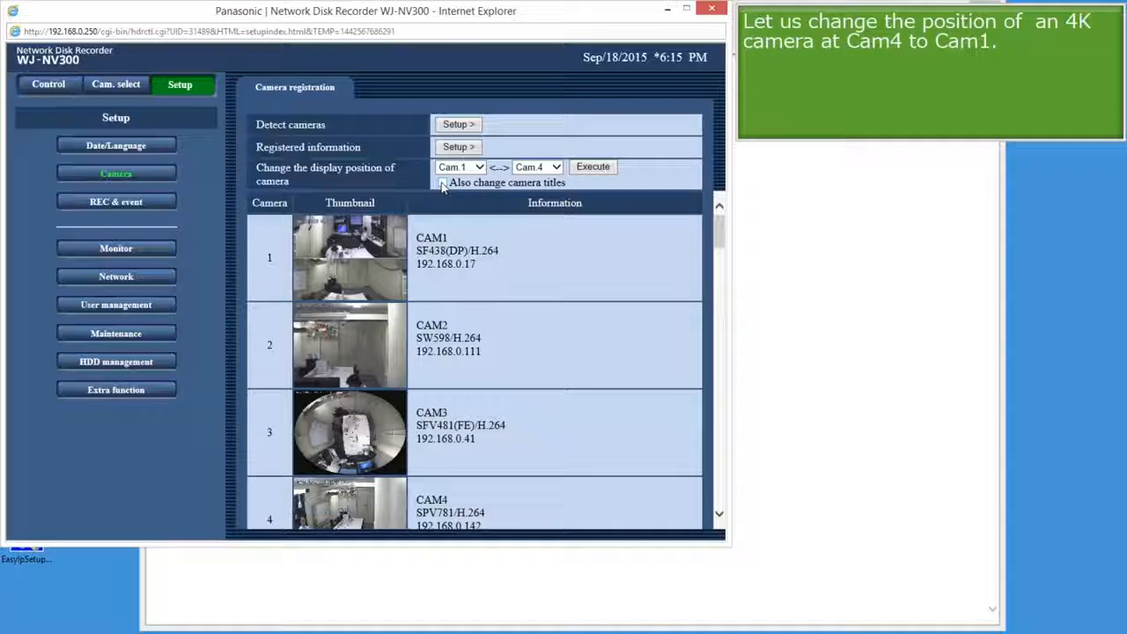
click(604, 167)
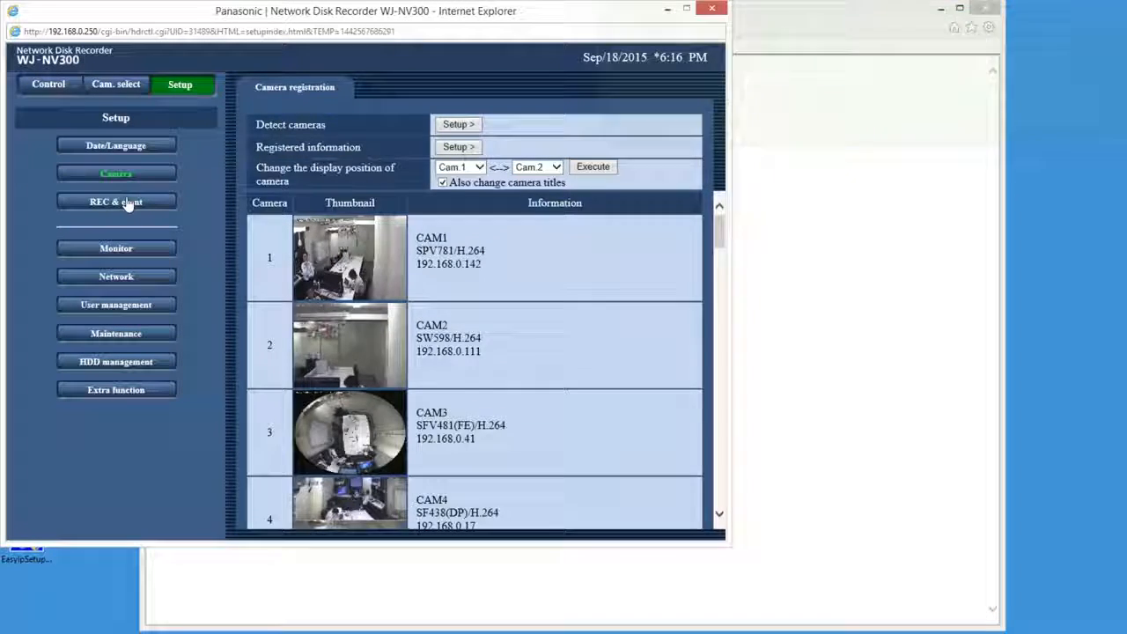
Set camera 1's recording rate to 15 ips and quality to SF.
click(126, 203)
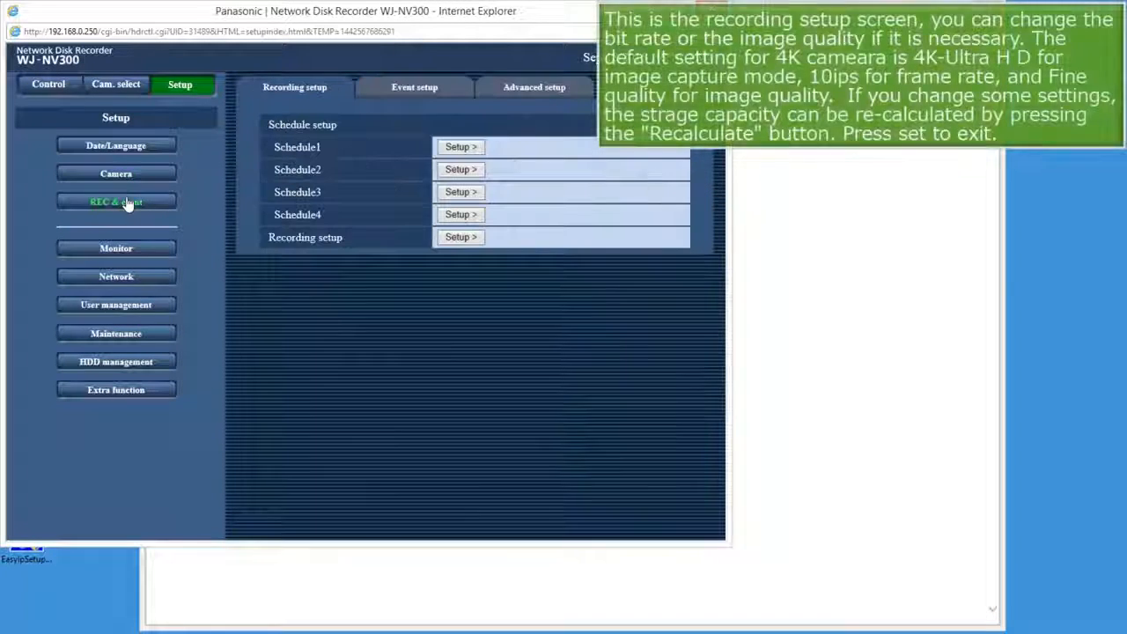
click(459, 237)
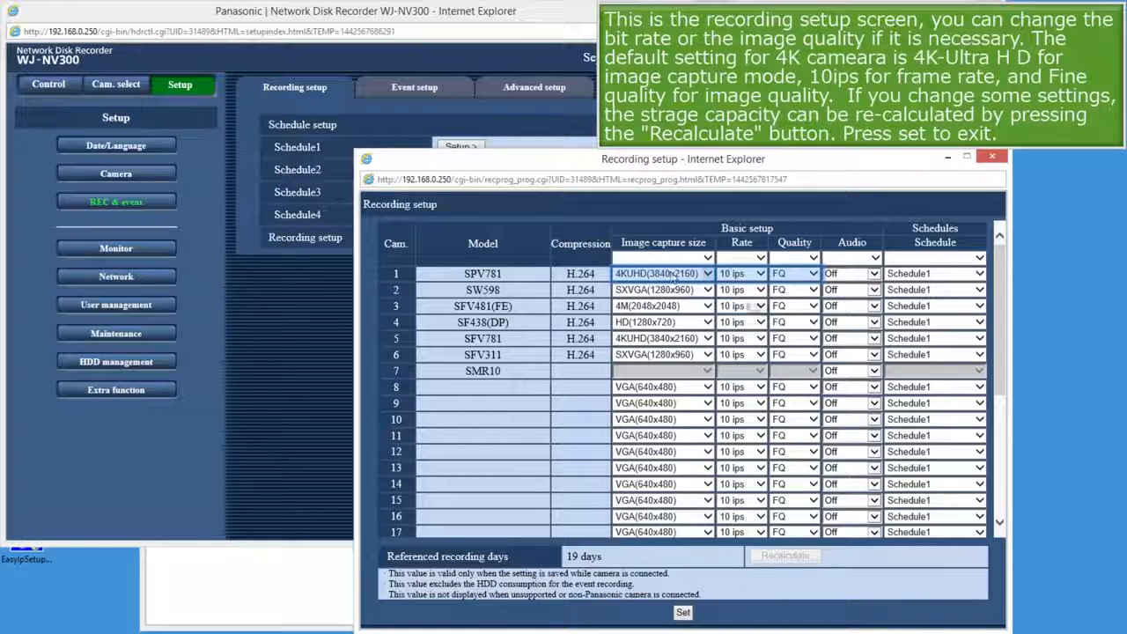
click(760, 275)
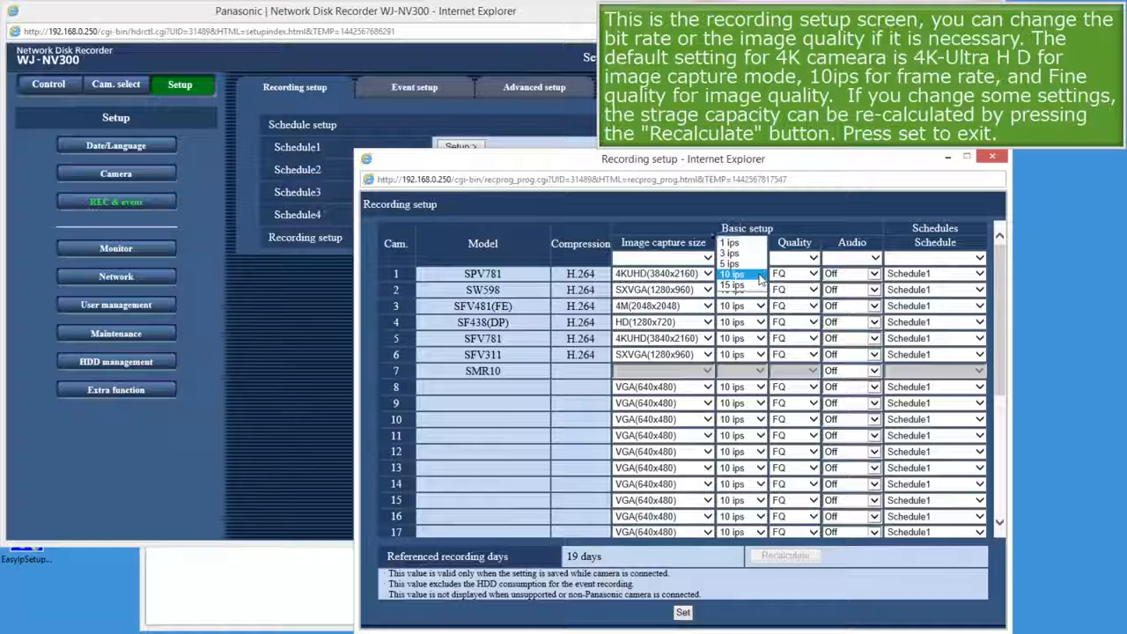
click(732, 285)
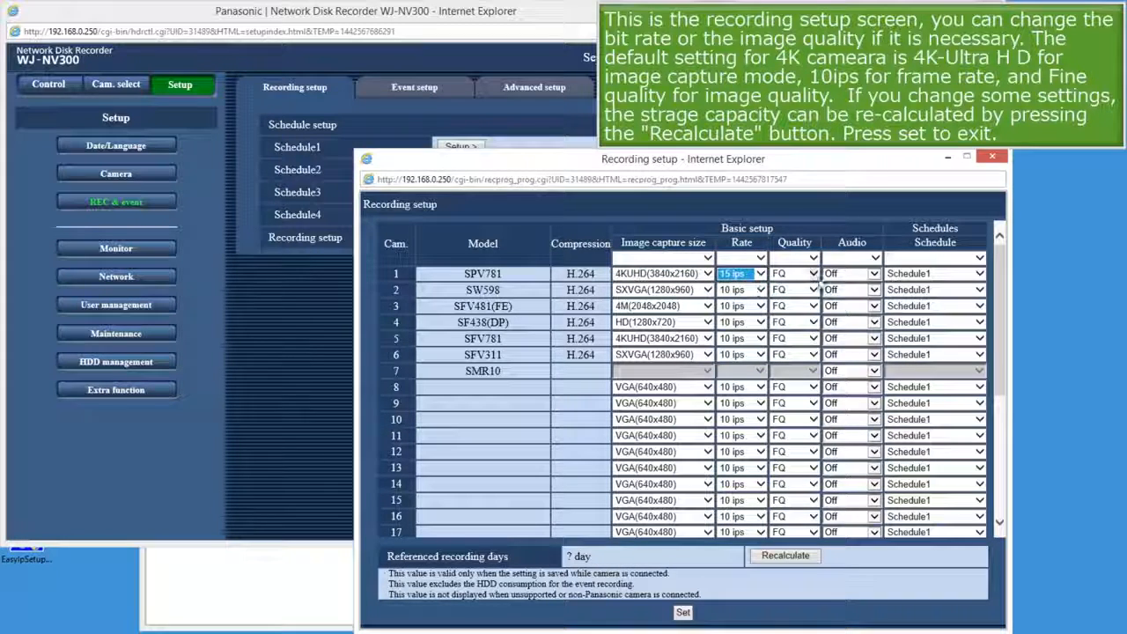
click(812, 275)
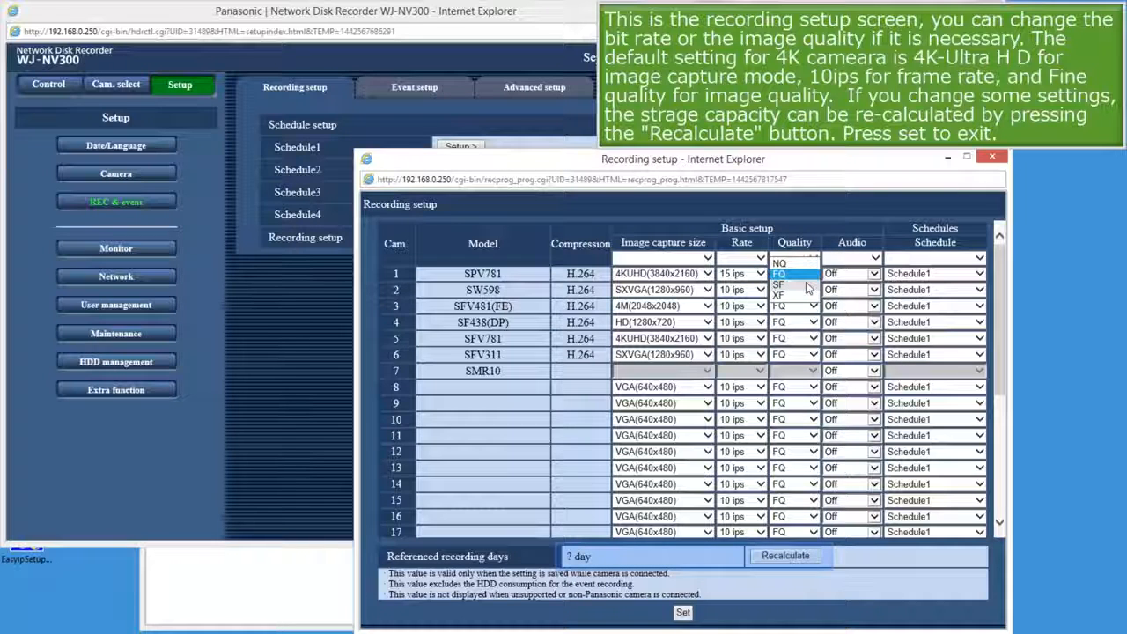
click(808, 282)
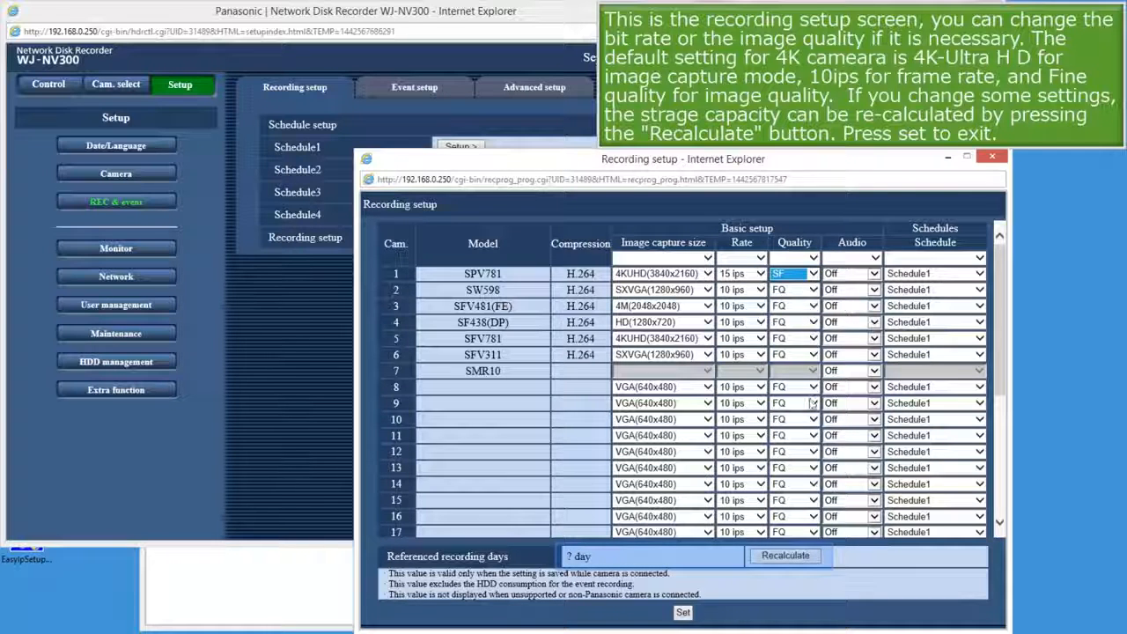
Recalculate to 14 recording days and save the recording settings.
click(782, 559)
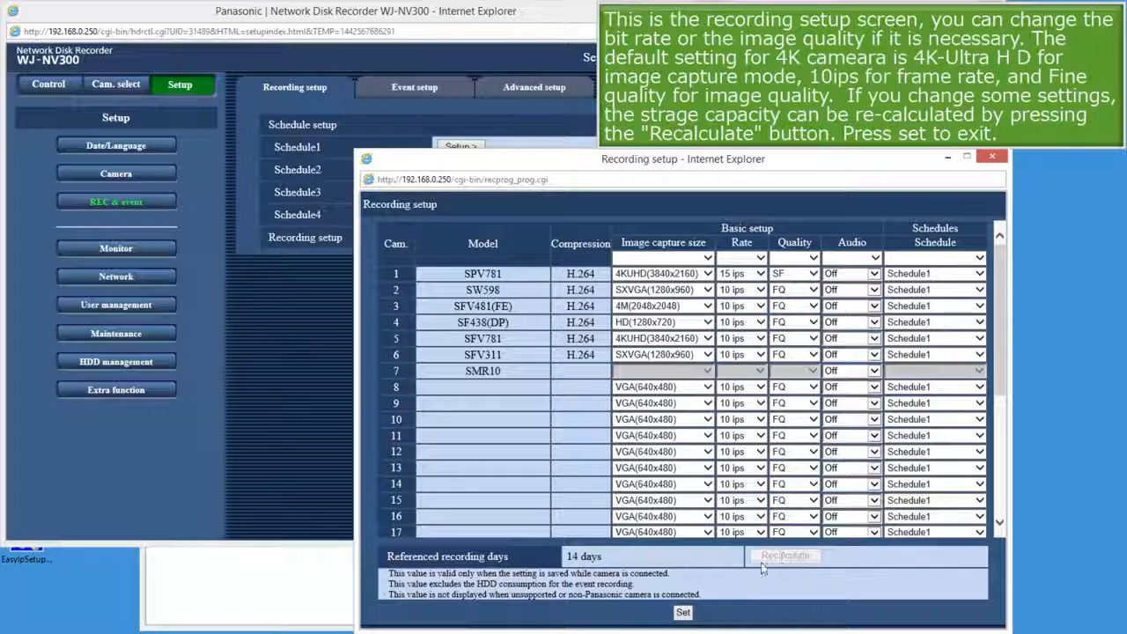
click(682, 614)
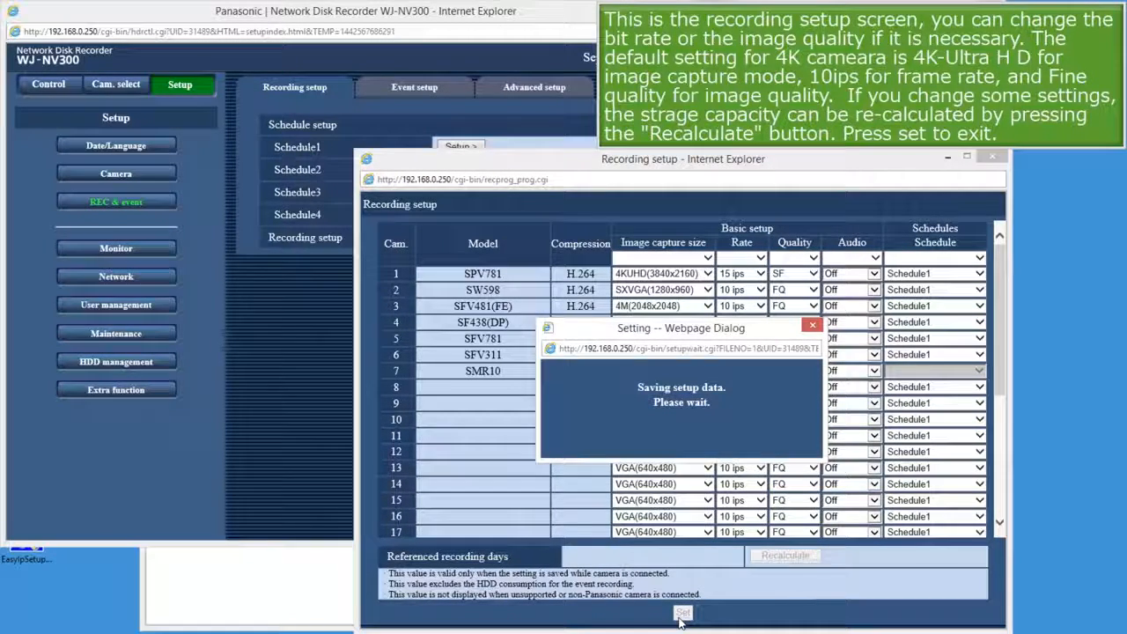
click(991, 155)
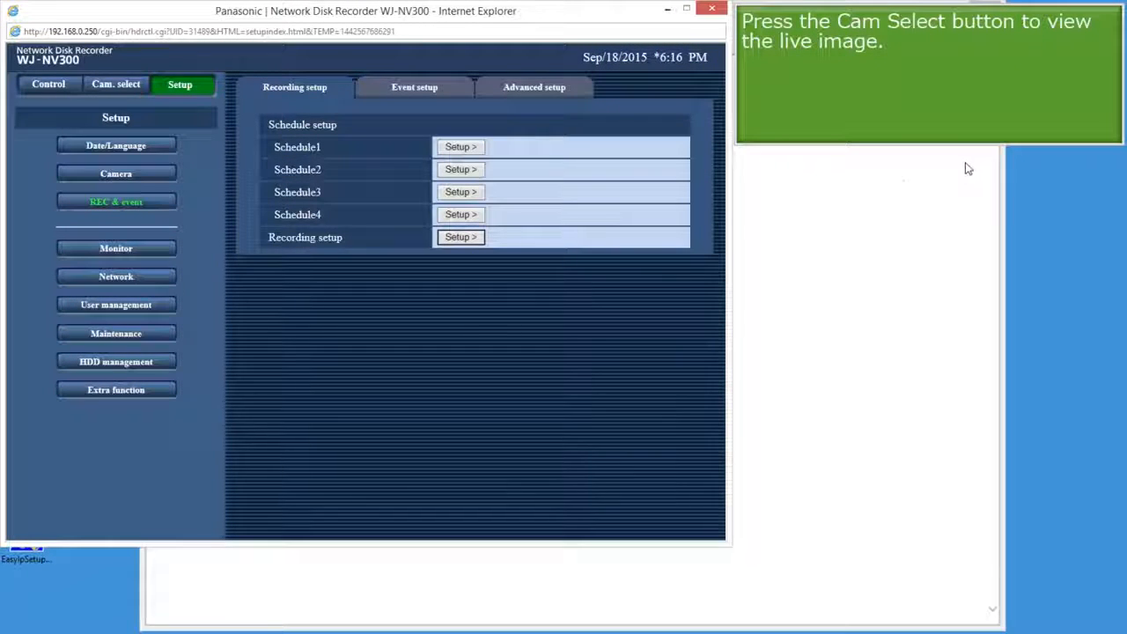
Show CAM1's live image alone, then play back its recording and stop it.
click(120, 85)
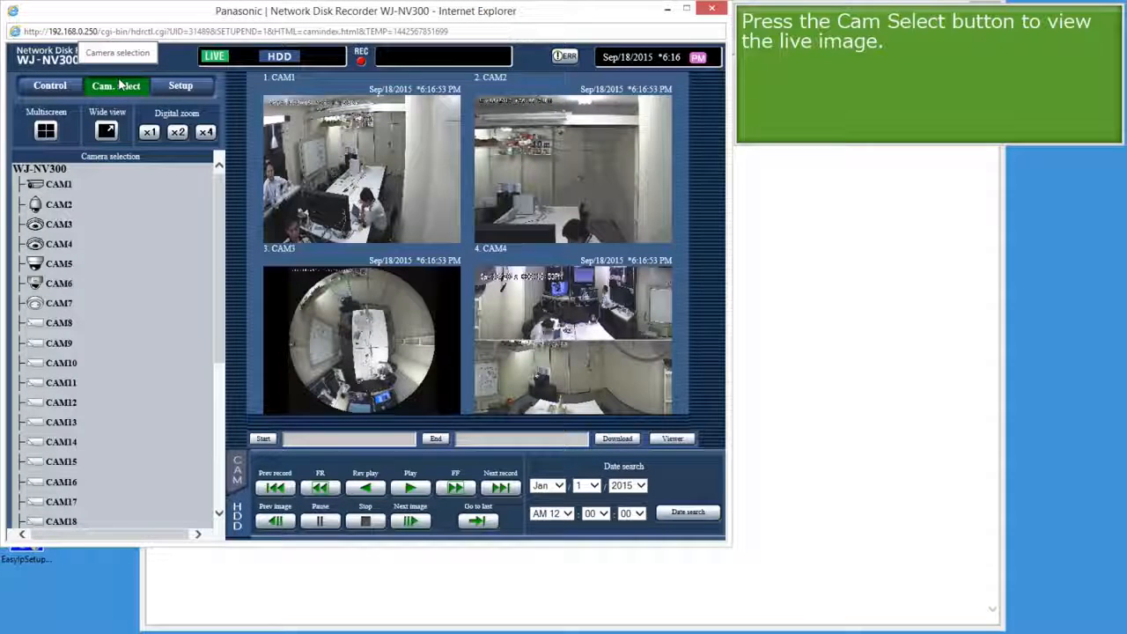
click(57, 188)
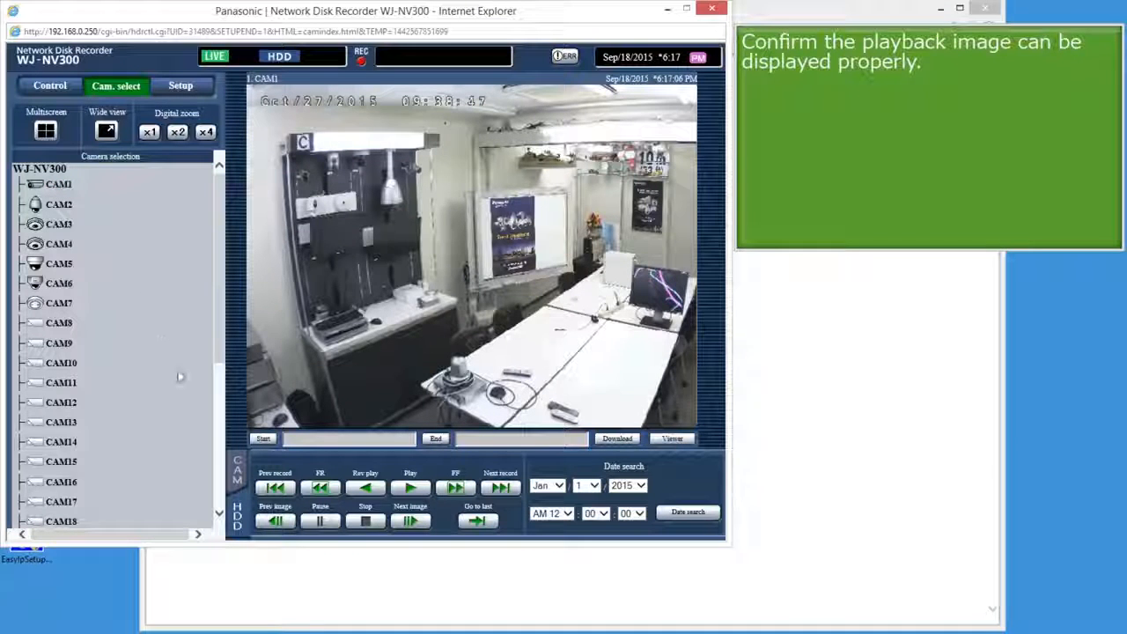
click(411, 489)
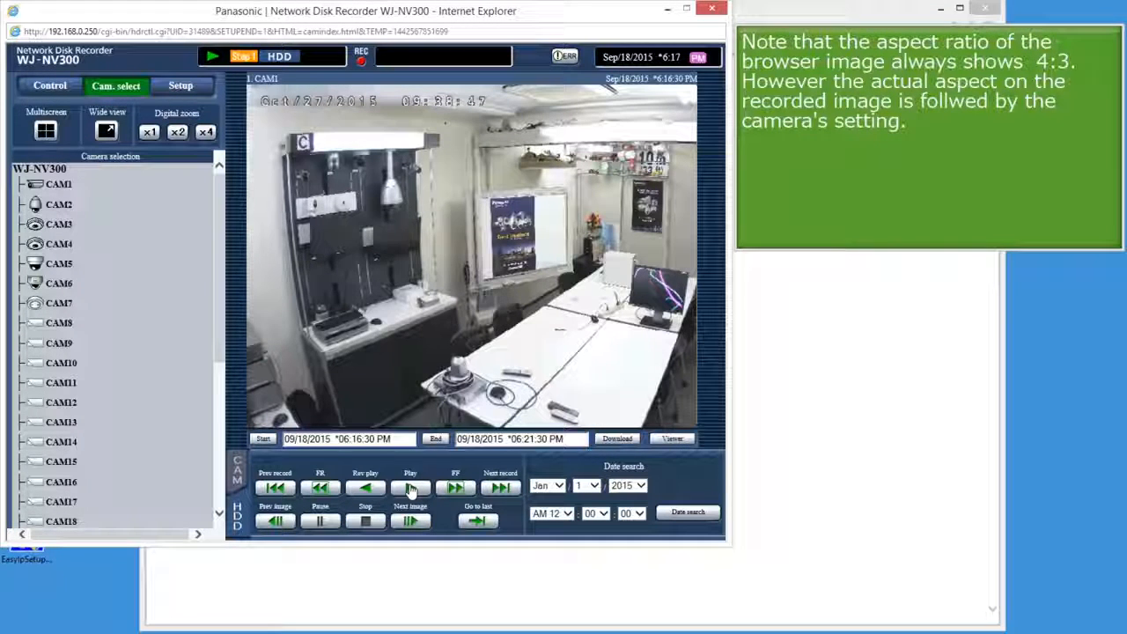
click(365, 522)
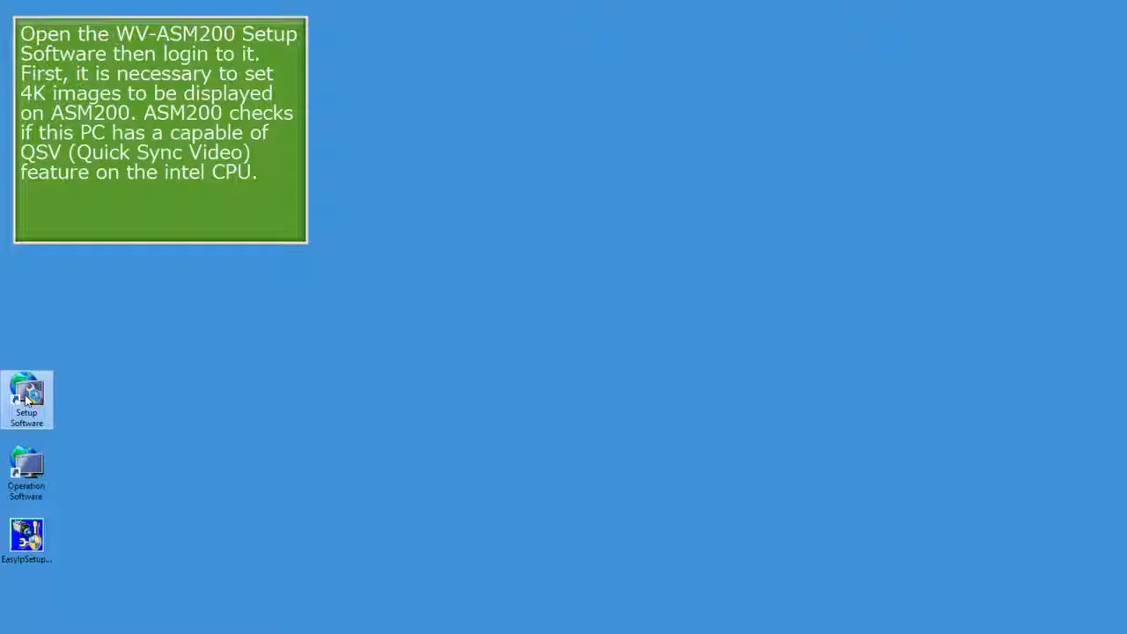
Start the ASM200 Setup Software, defer product registration, and log in with the administrator credentials.
double_click(26, 397)
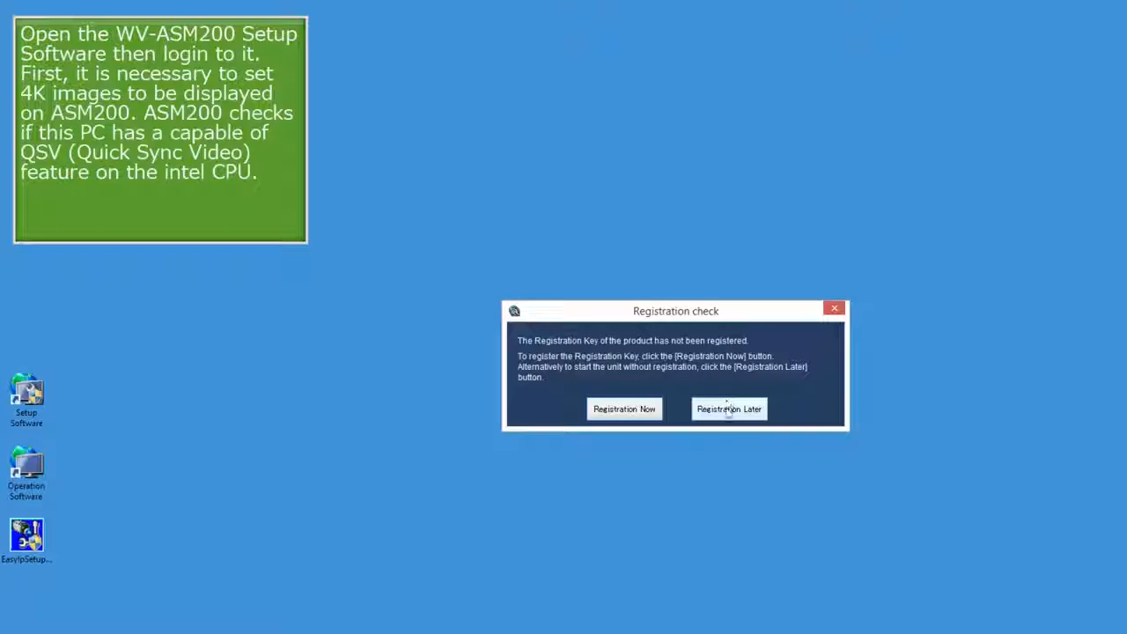
click(727, 410)
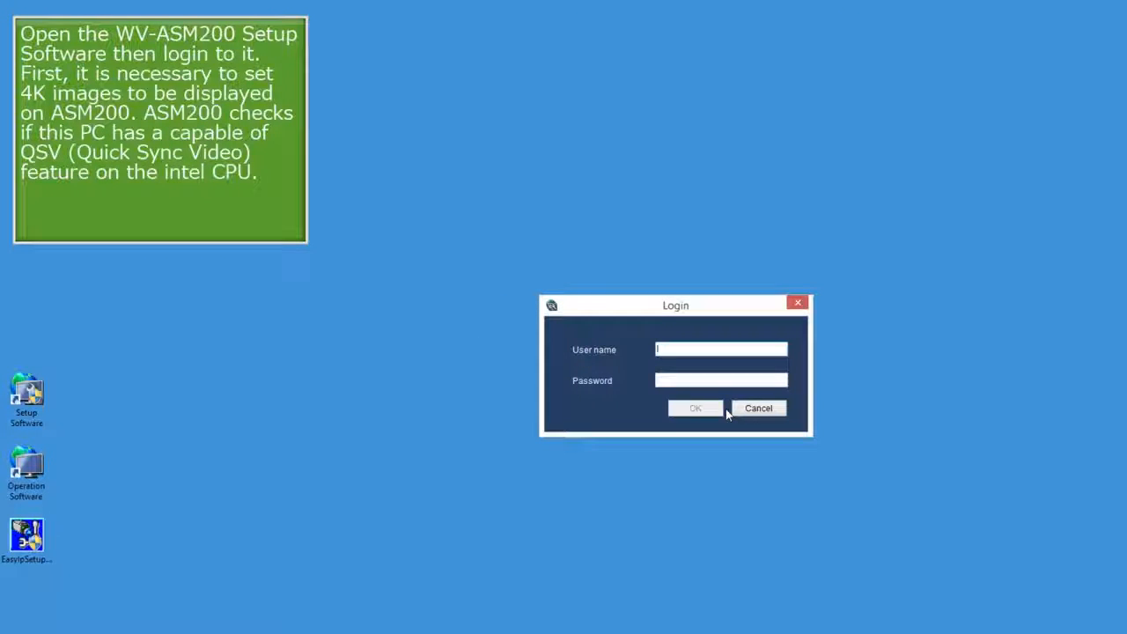
text(ADM)
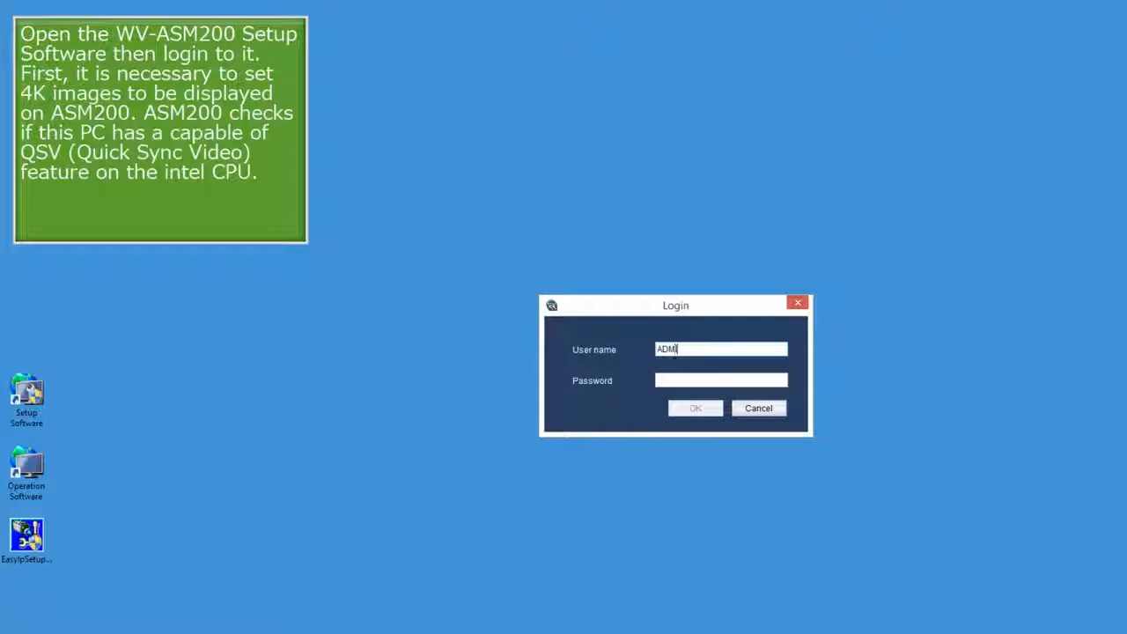
text(1234)
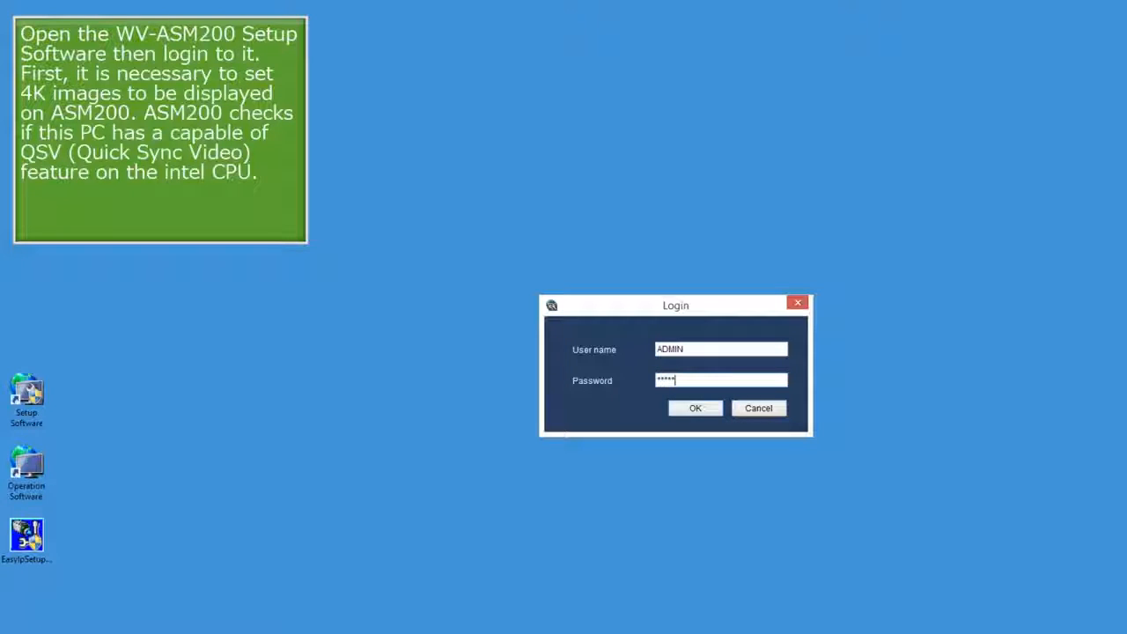
click(714, 414)
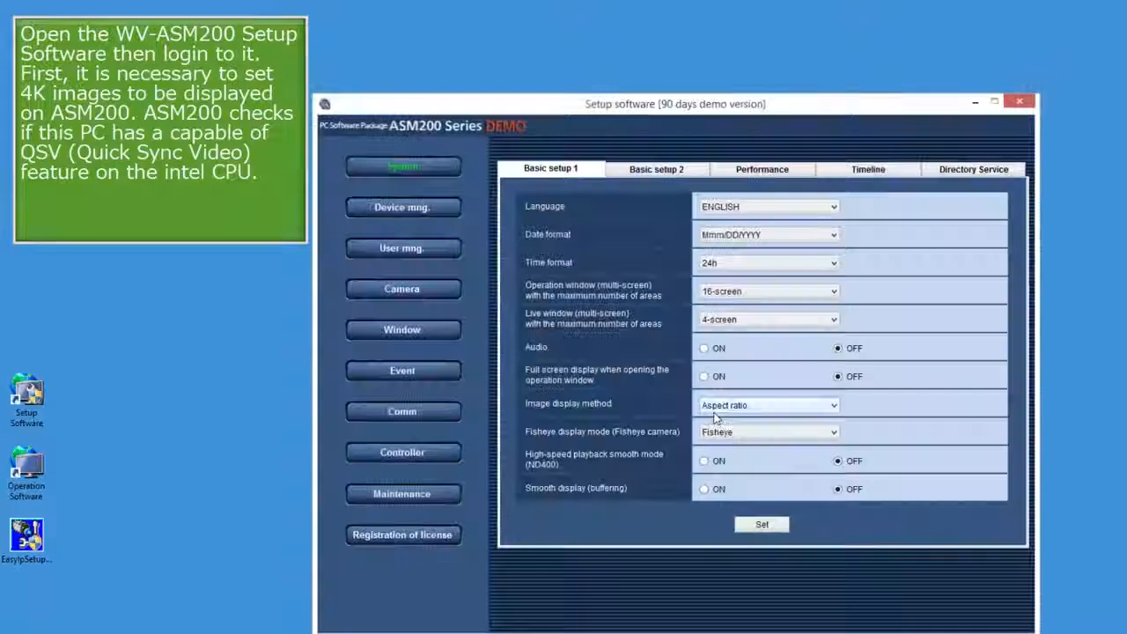
Run the 4K PC diagnosis on Basic setup 2, acknowledge the result, and open Device management.
click(658, 170)
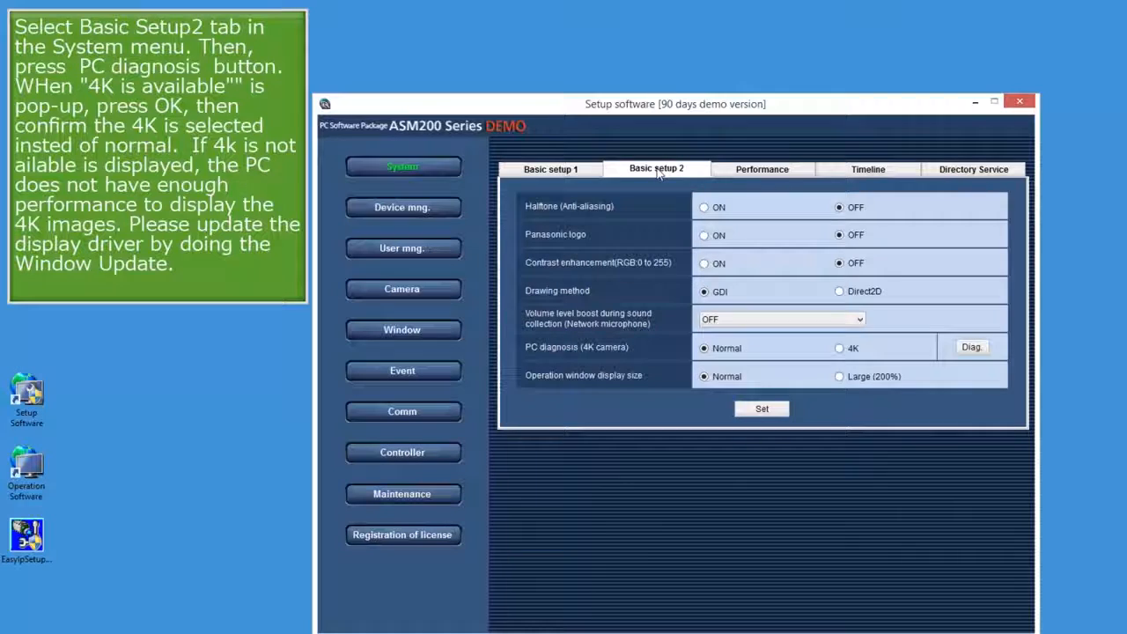
click(974, 349)
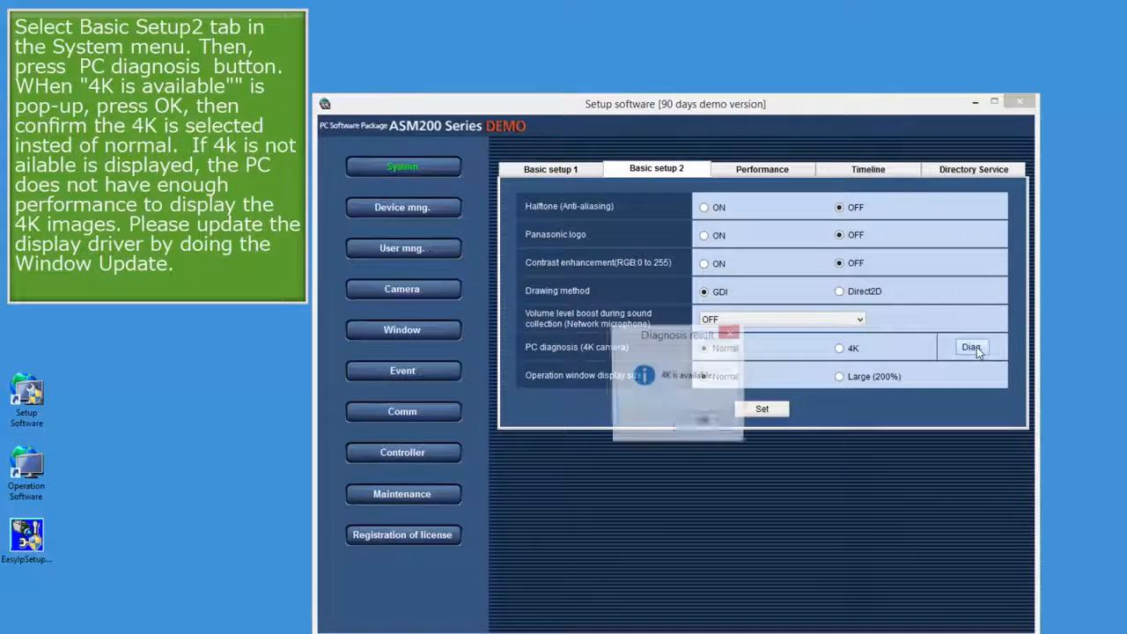
click(704, 423)
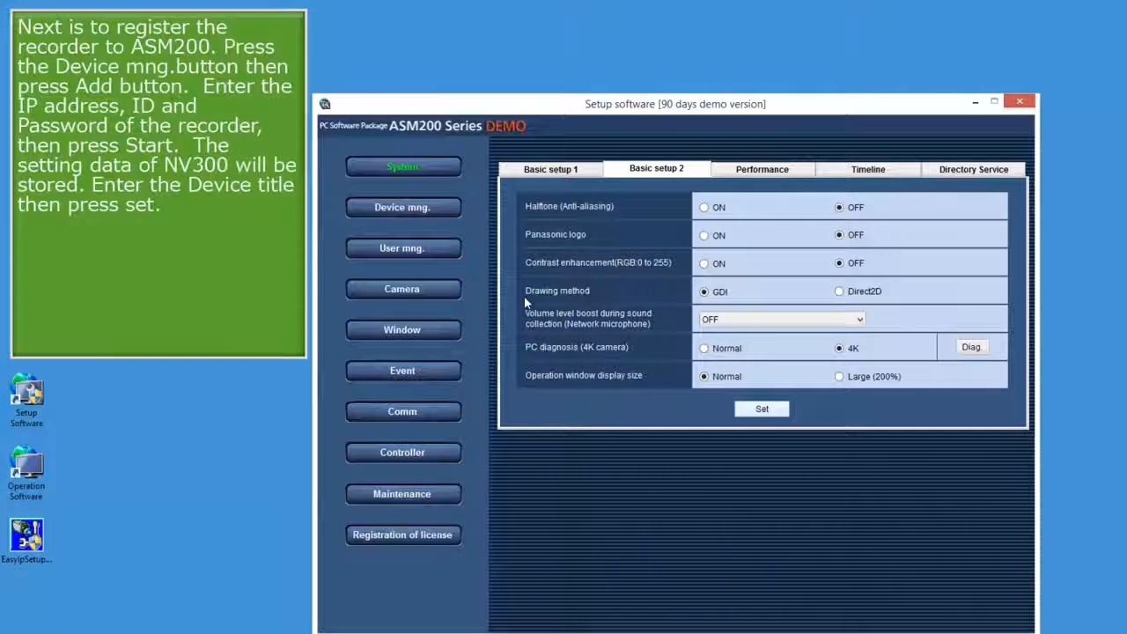
click(424, 213)
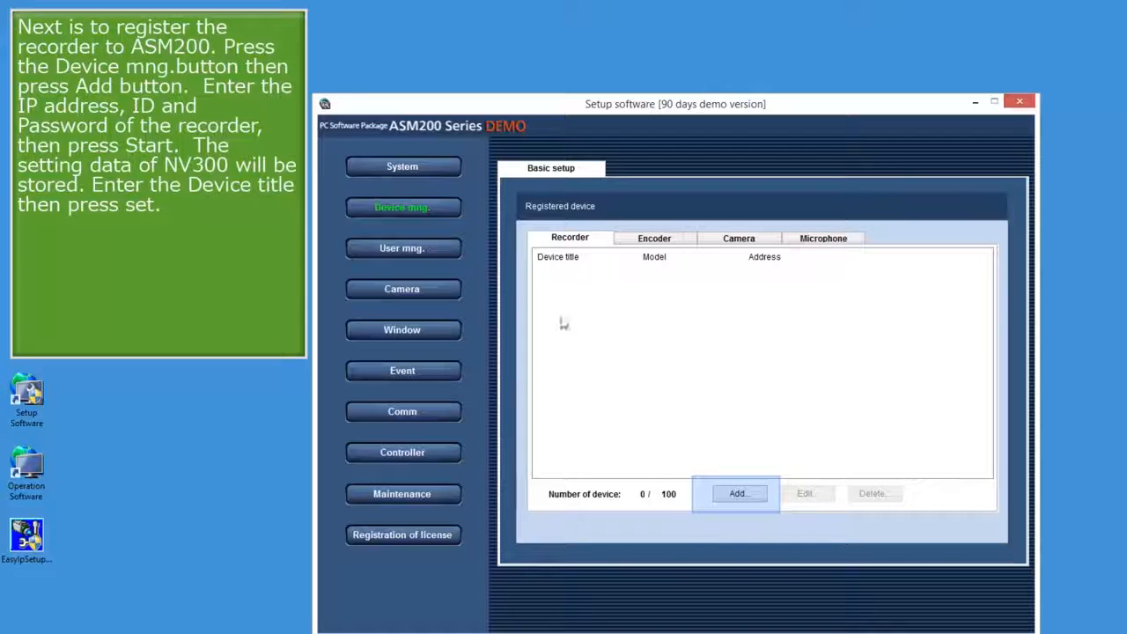
Add the recorder at 192.168.0.250 and download its device information as WJ-NV300.
click(740, 495)
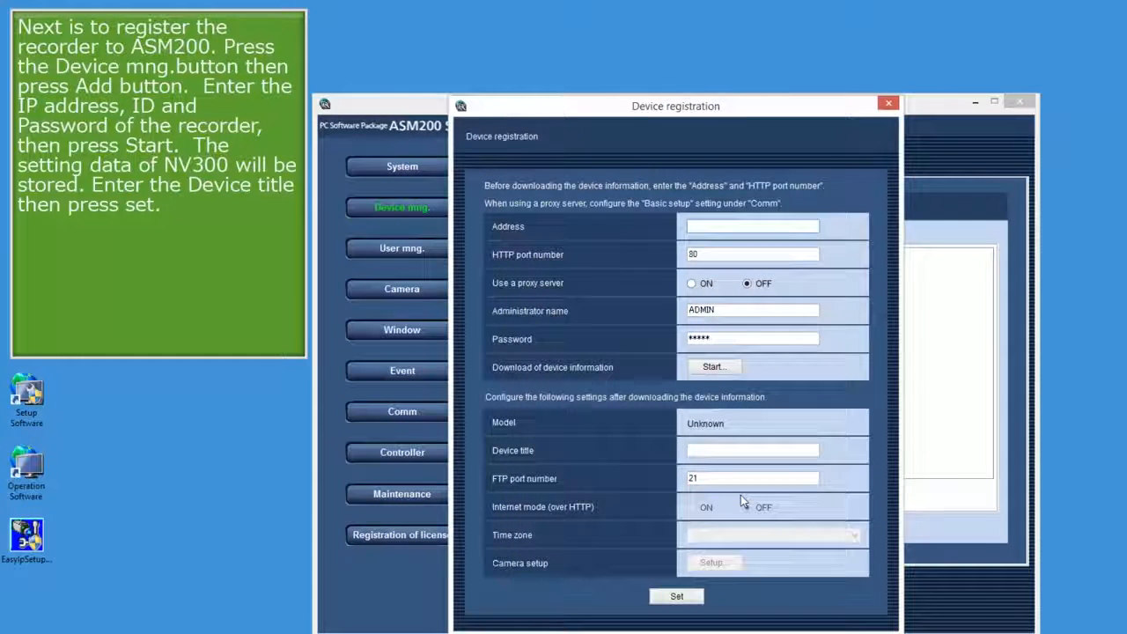
text(1)
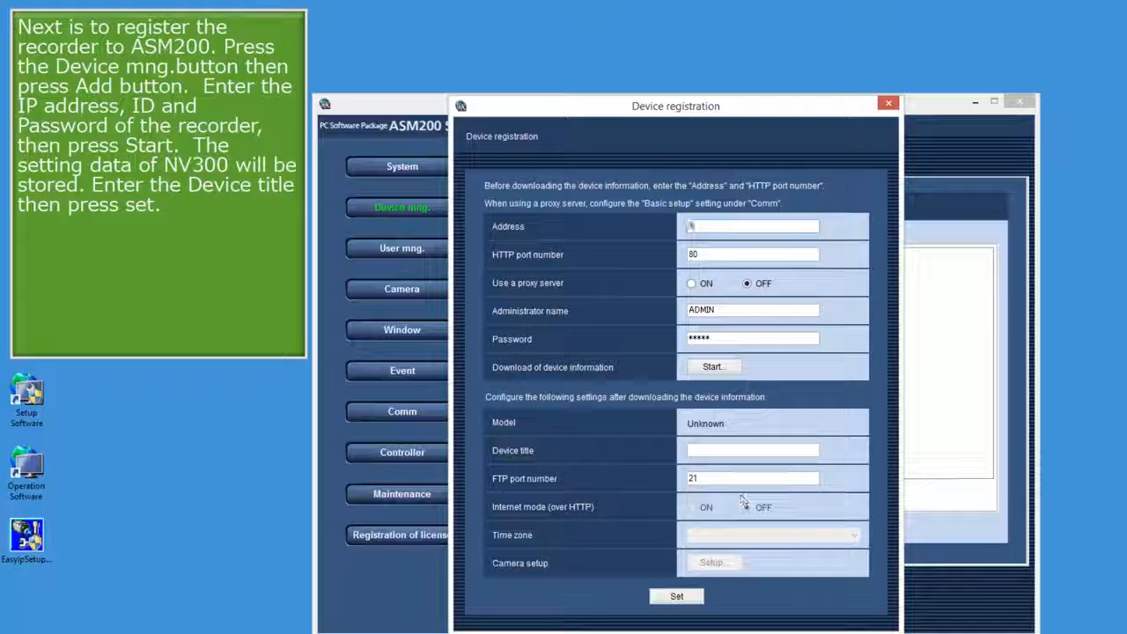
text(92.1)
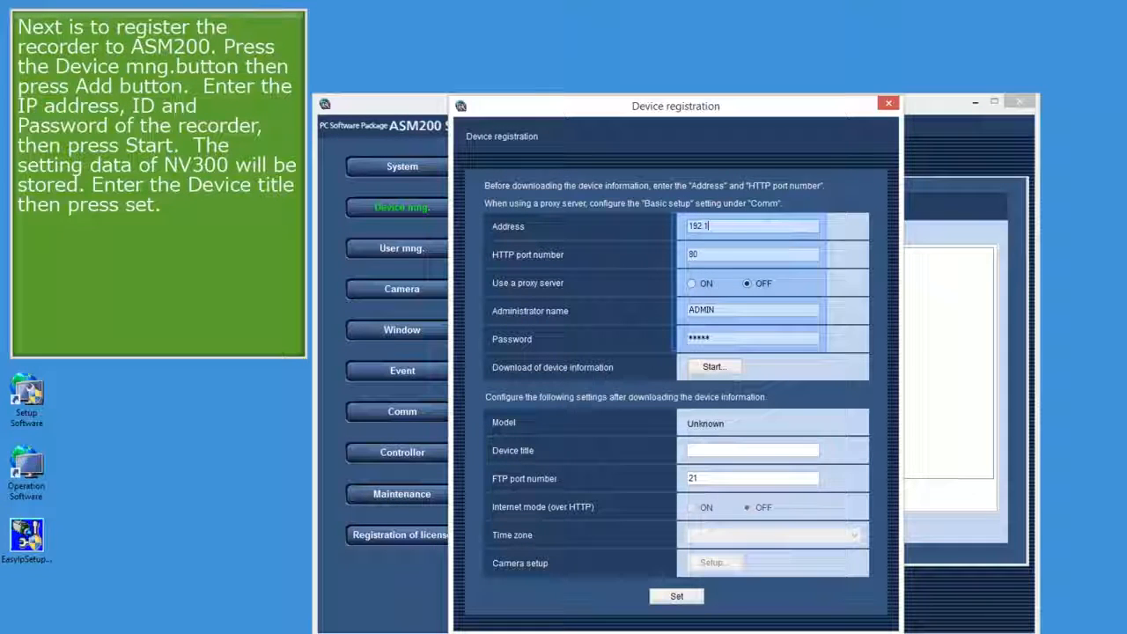
text(68.0.250)
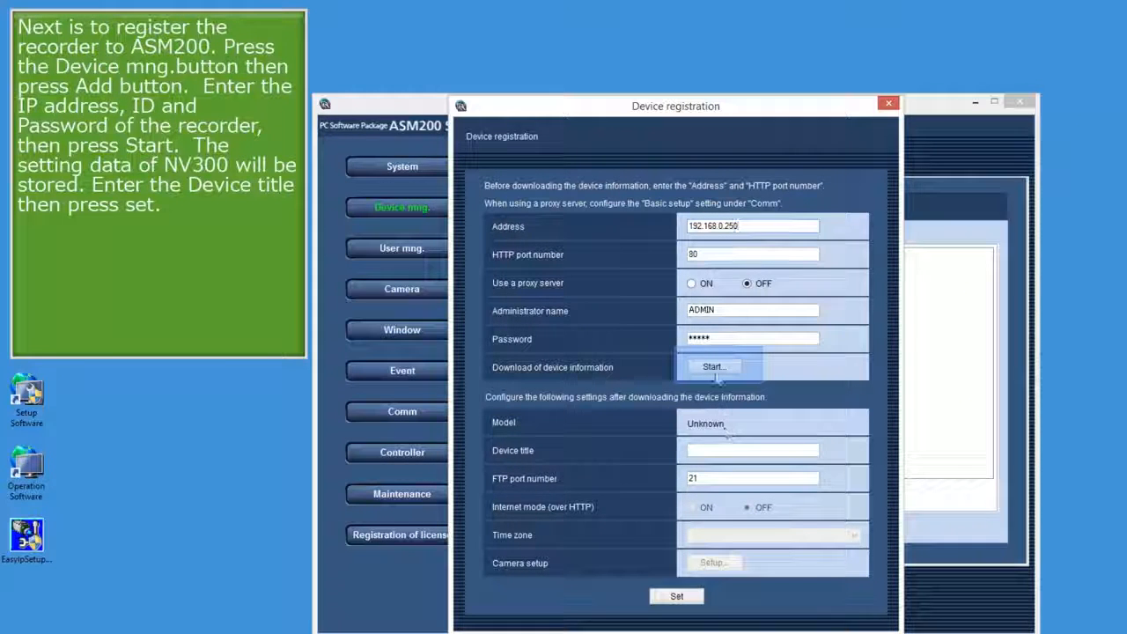
click(714, 368)
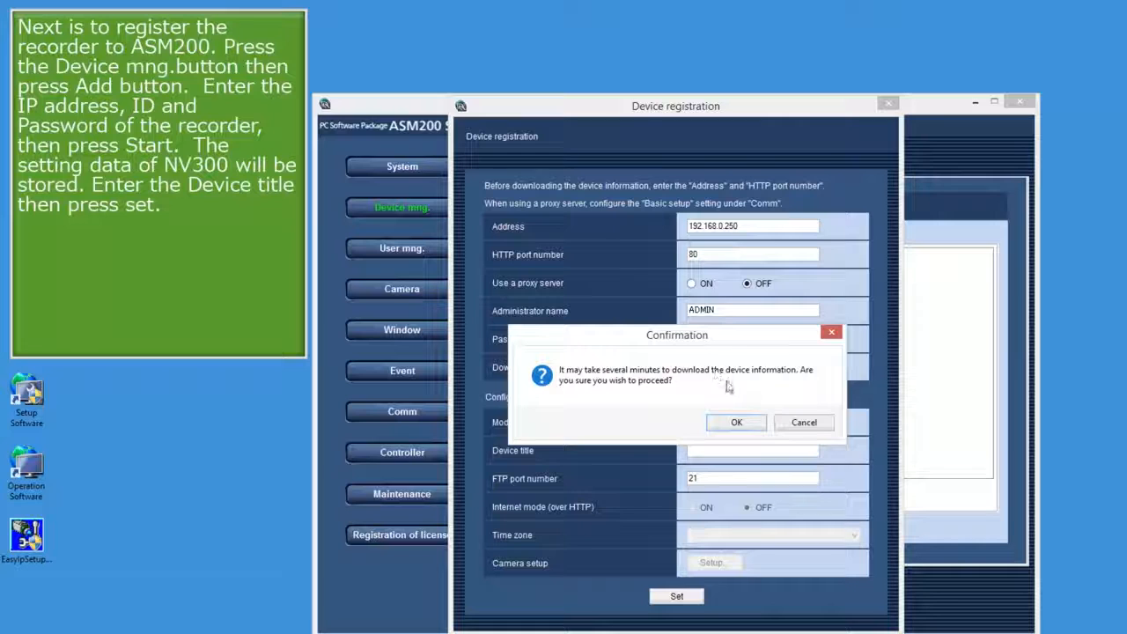
click(738, 425)
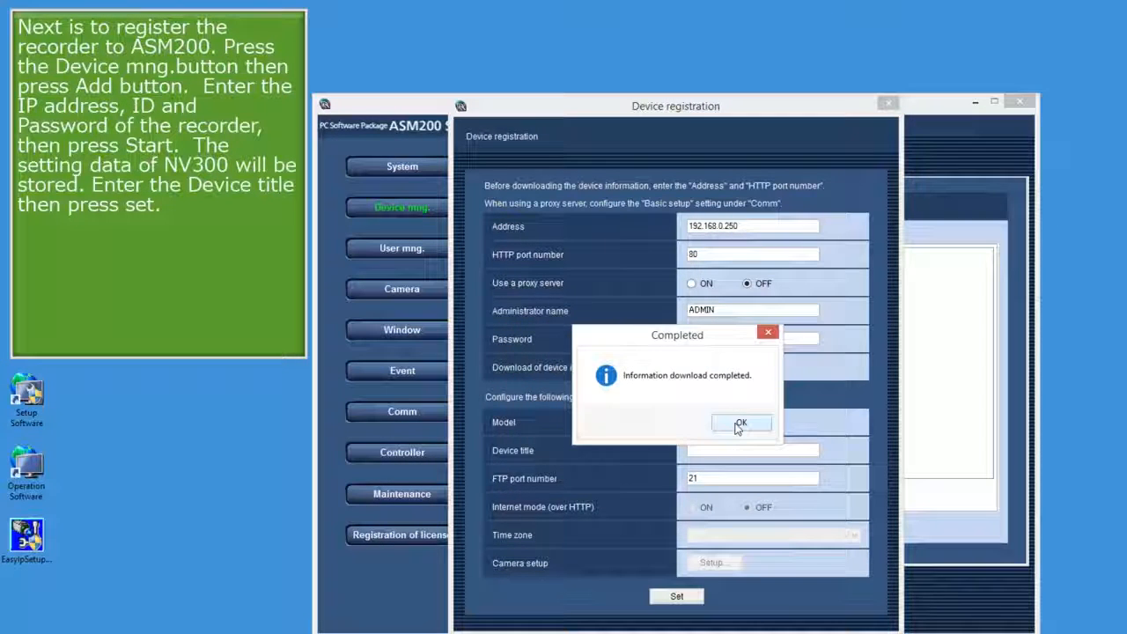
click(739, 424)
Title the recorder NV300 and bring up its camera setup.
click(735, 449)
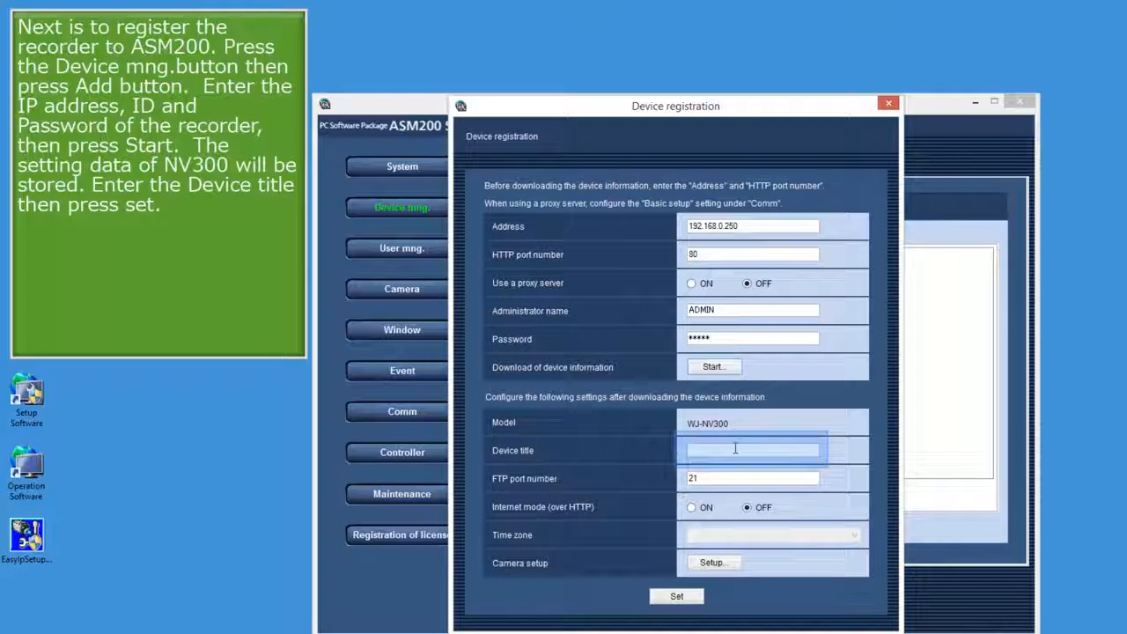
text(NV300)
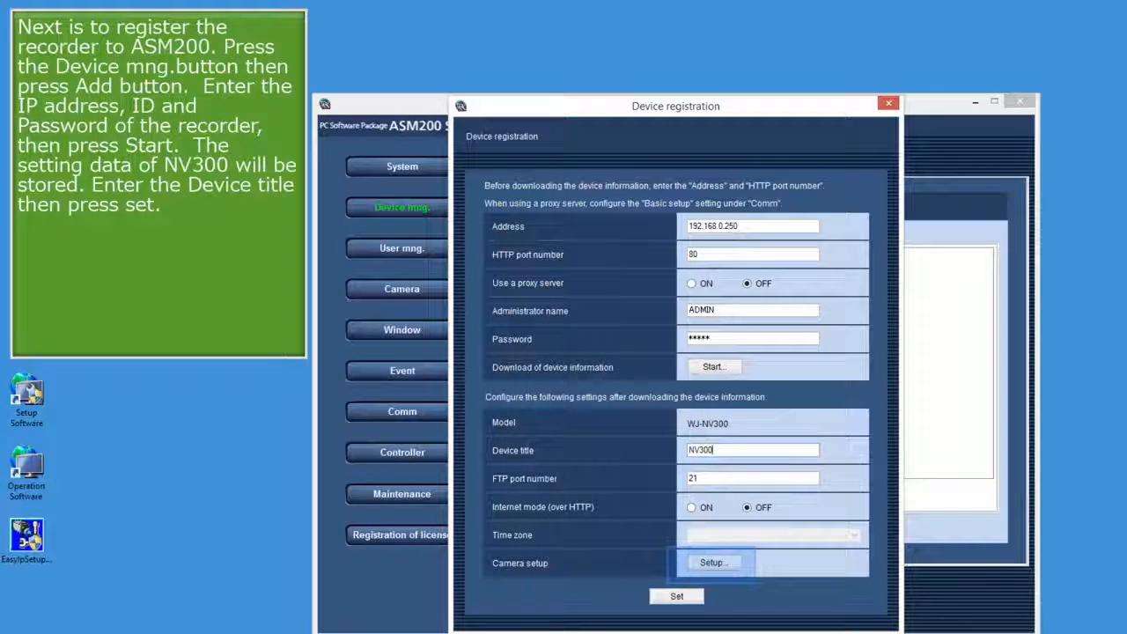
click(714, 563)
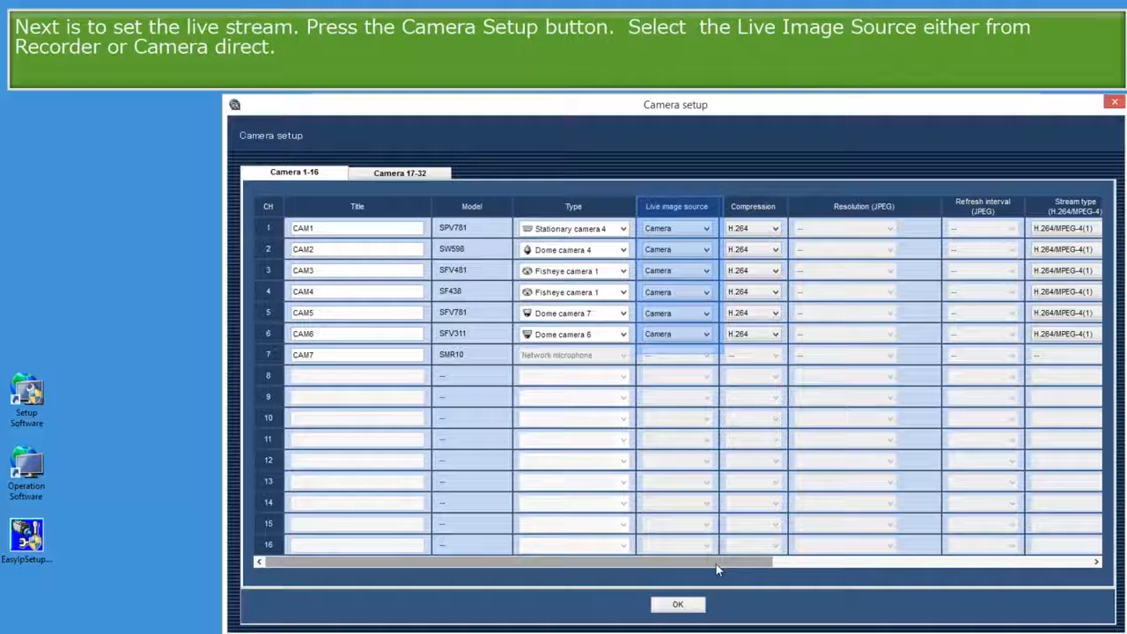
Set Stream type to AUTO for CAM1 through CAM6 and confirm the camera setup.
drag(716, 563, 951, 565)
click(719, 230)
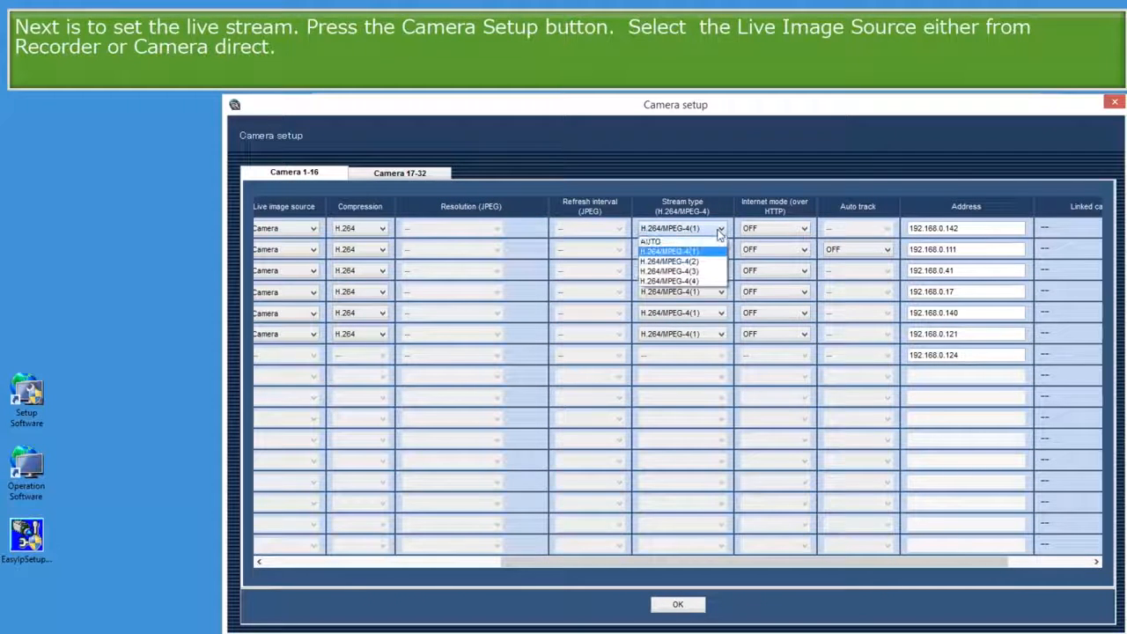
click(709, 242)
click(710, 250)
click(695, 263)
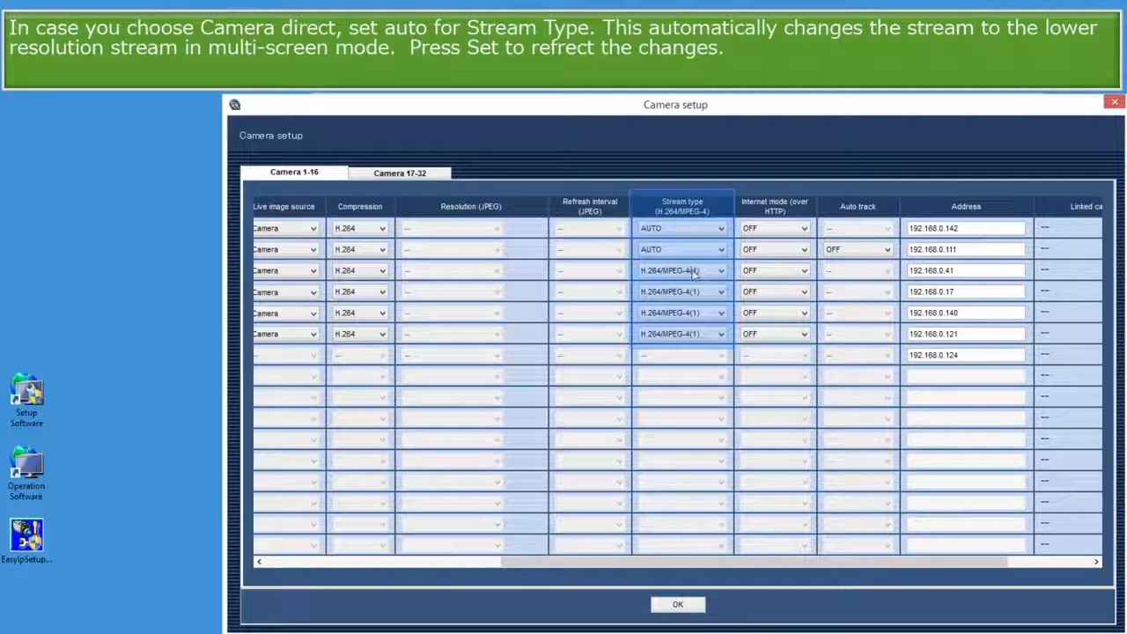
click(695, 270)
click(692, 284)
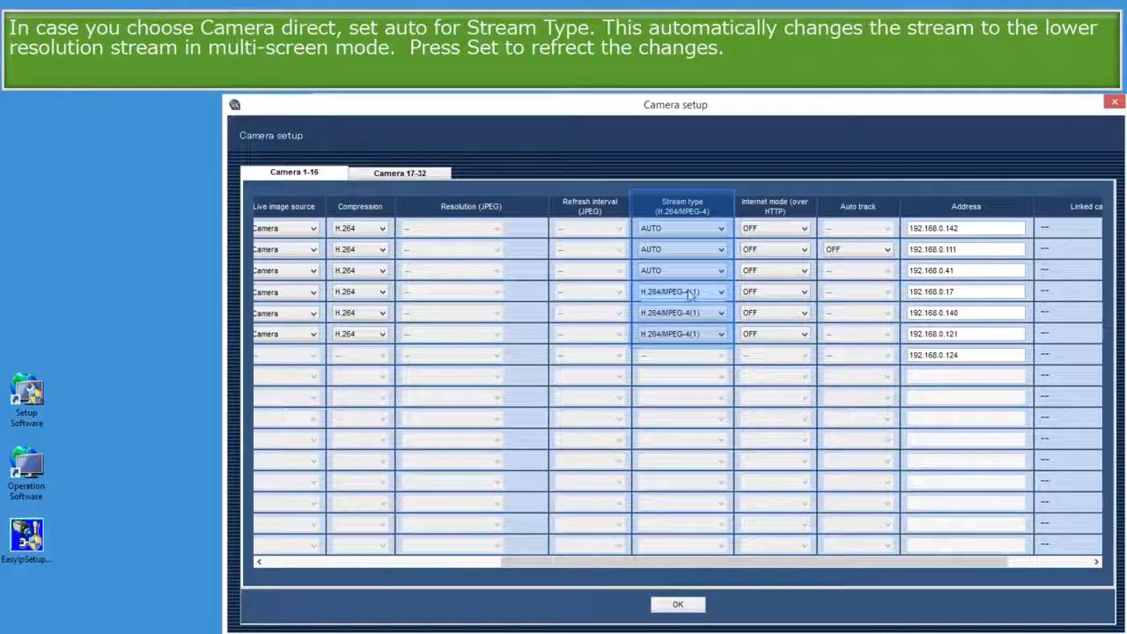
click(692, 291)
click(687, 305)
click(687, 313)
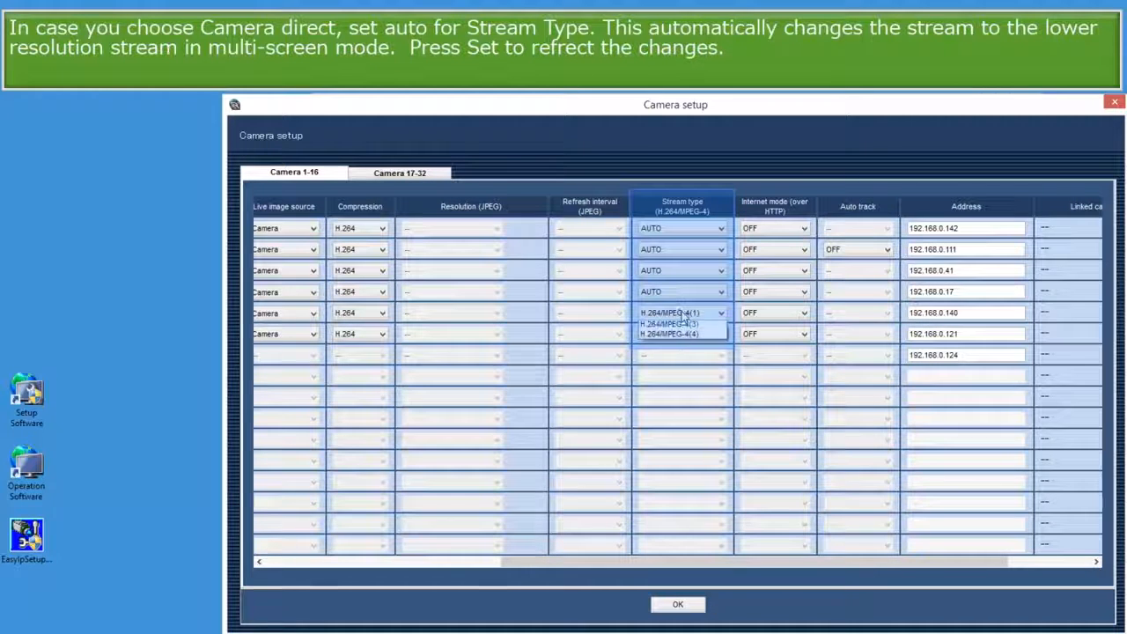
click(681, 326)
click(678, 333)
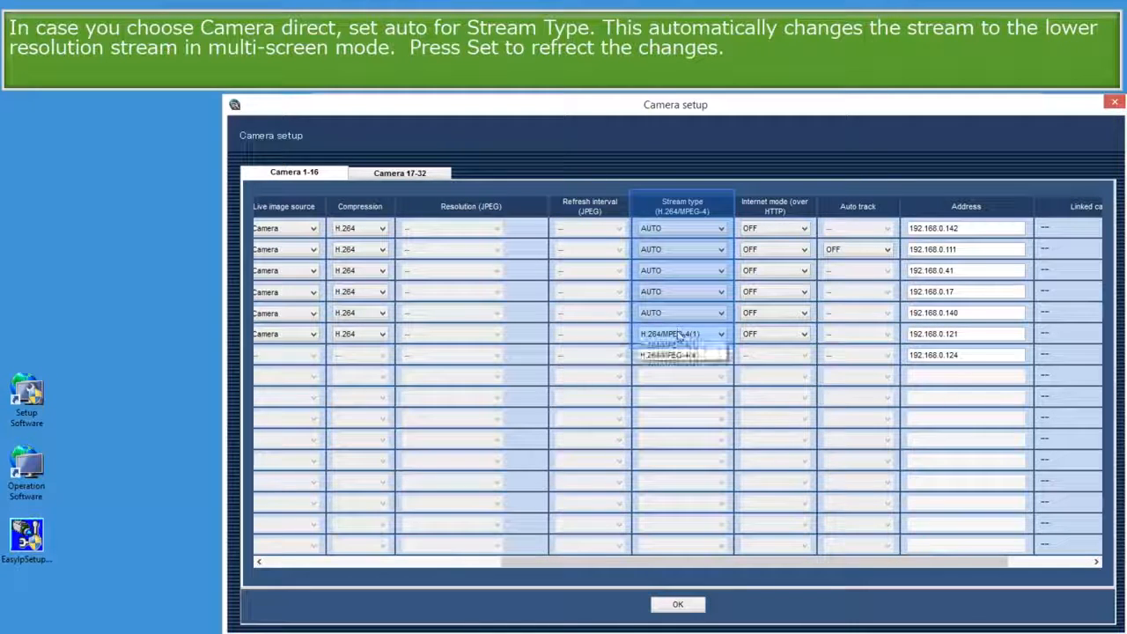
click(676, 350)
click(677, 603)
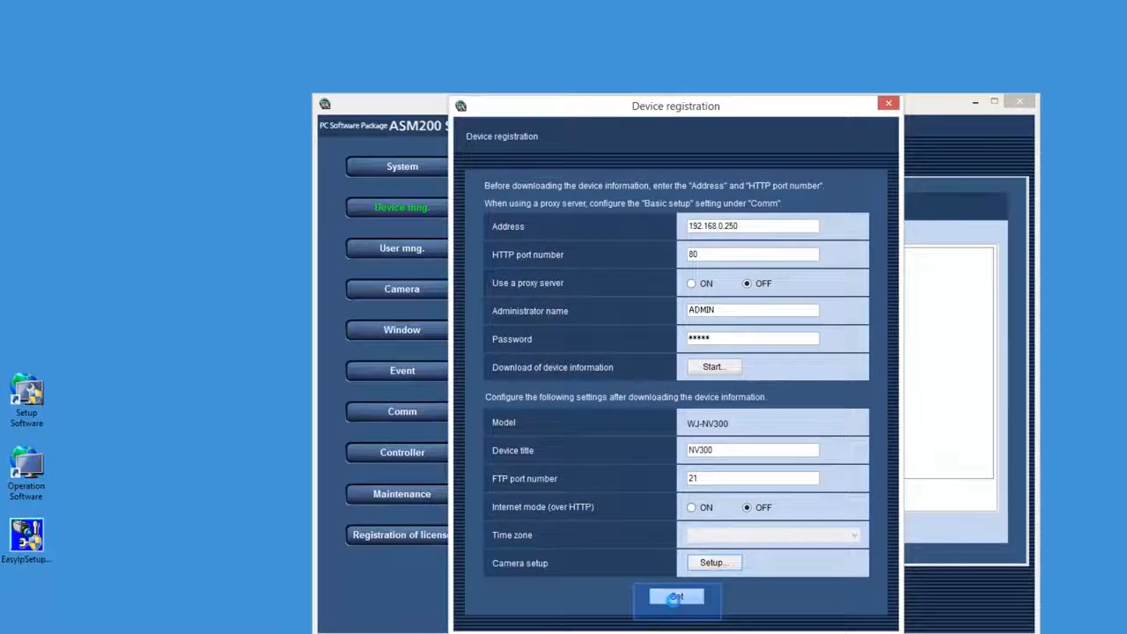
Save the NV300 recorder registration, then close the Setup Software.
click(674, 598)
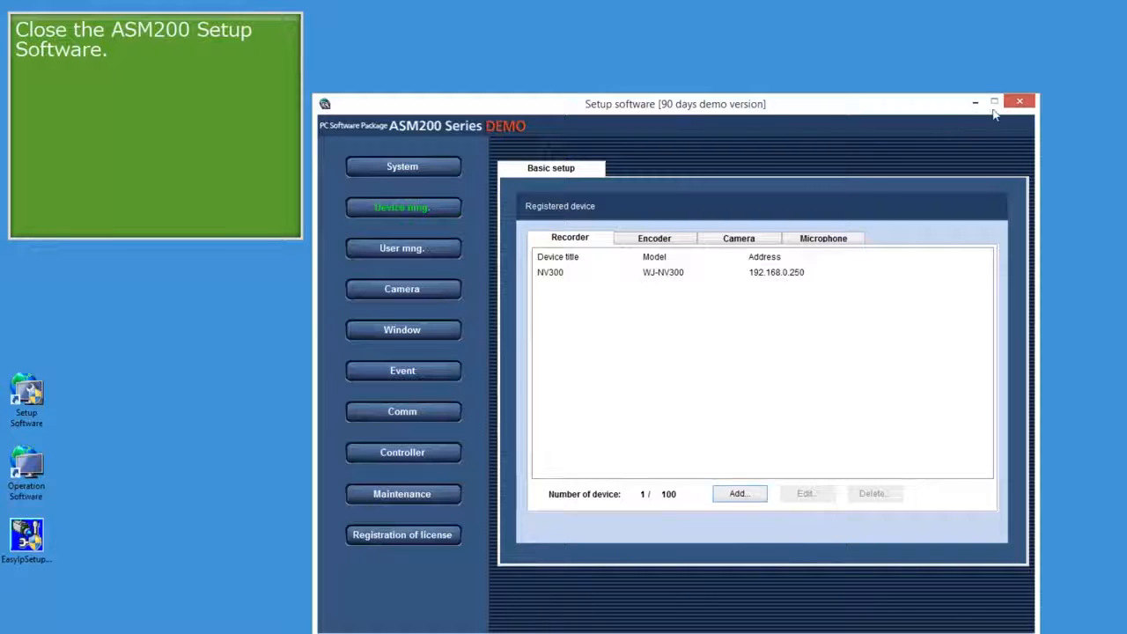
click(1021, 103)
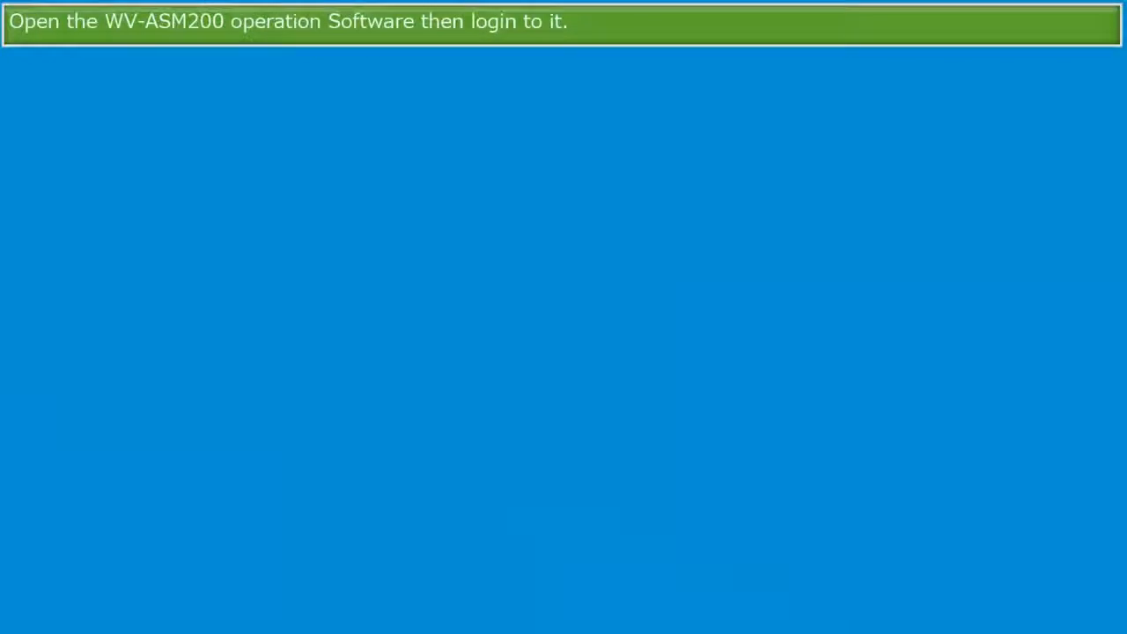
Postpone software registration and log in with the administrator password.
click(542, 387)
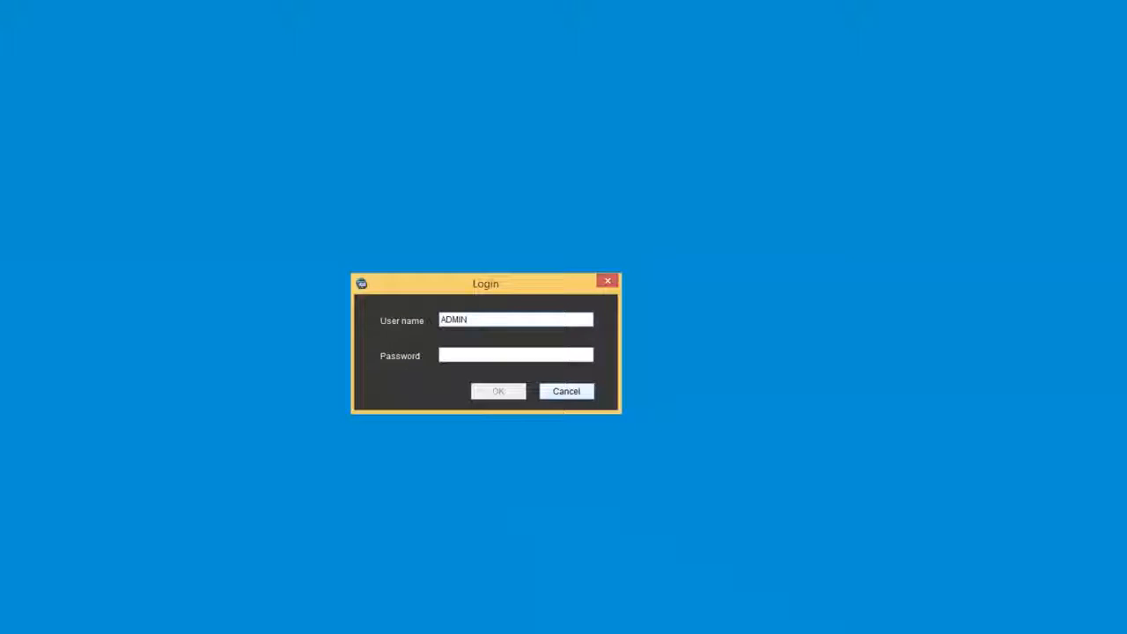
text(***)
key(Return)
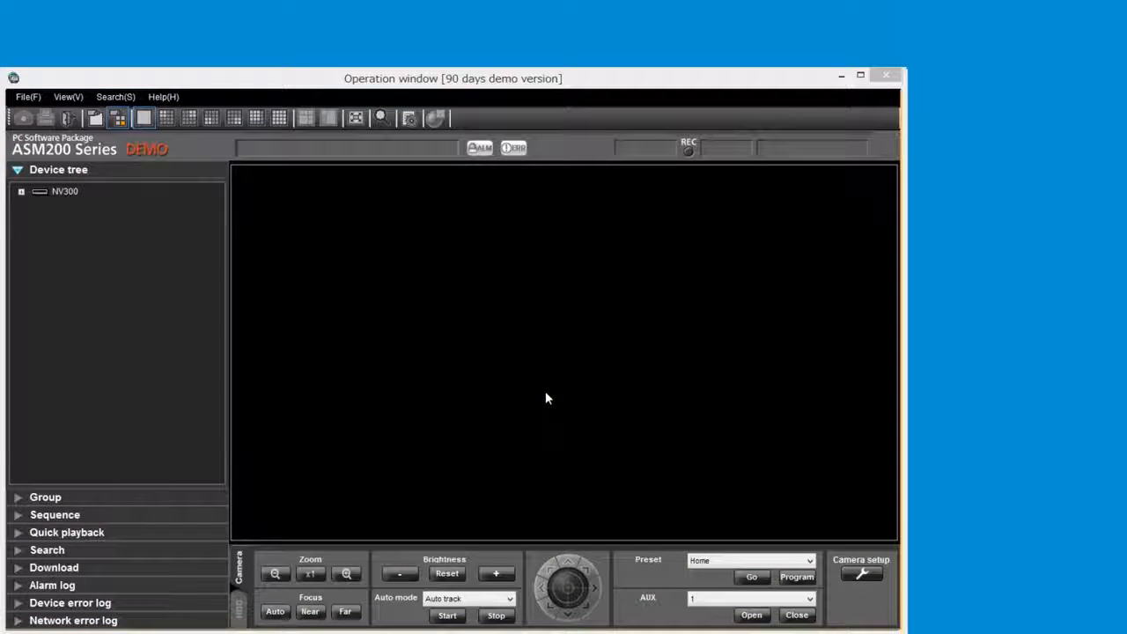
Open camera spv781.141 under NV300 in the 5-cropping layout, picking shelf, poster, keyboard and desk crops.
double_click(73, 193)
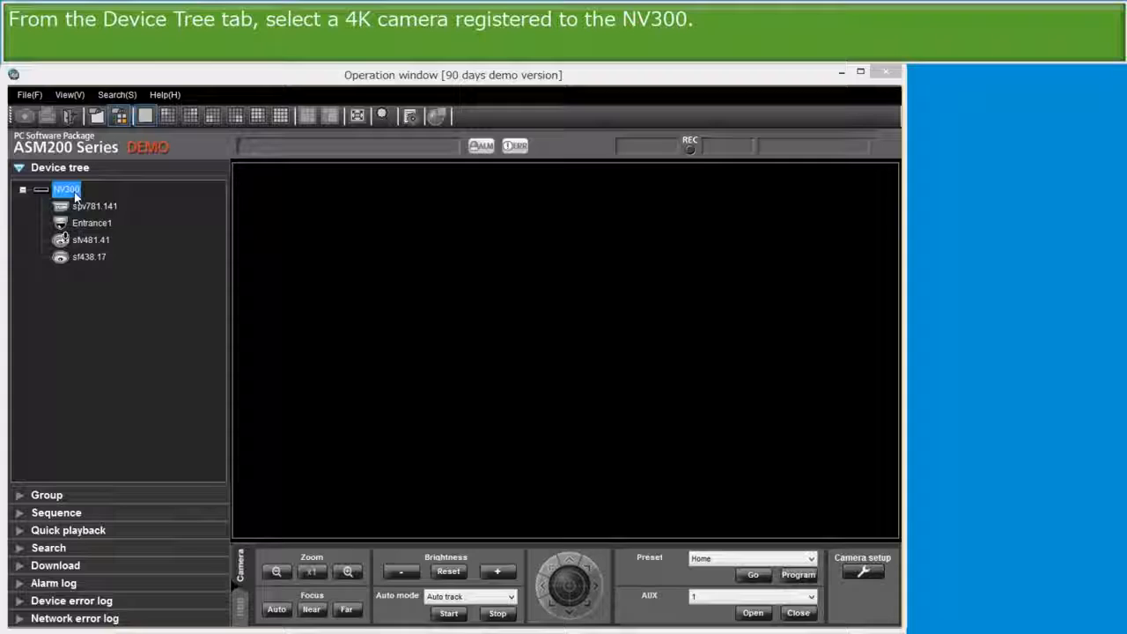
double_click(93, 209)
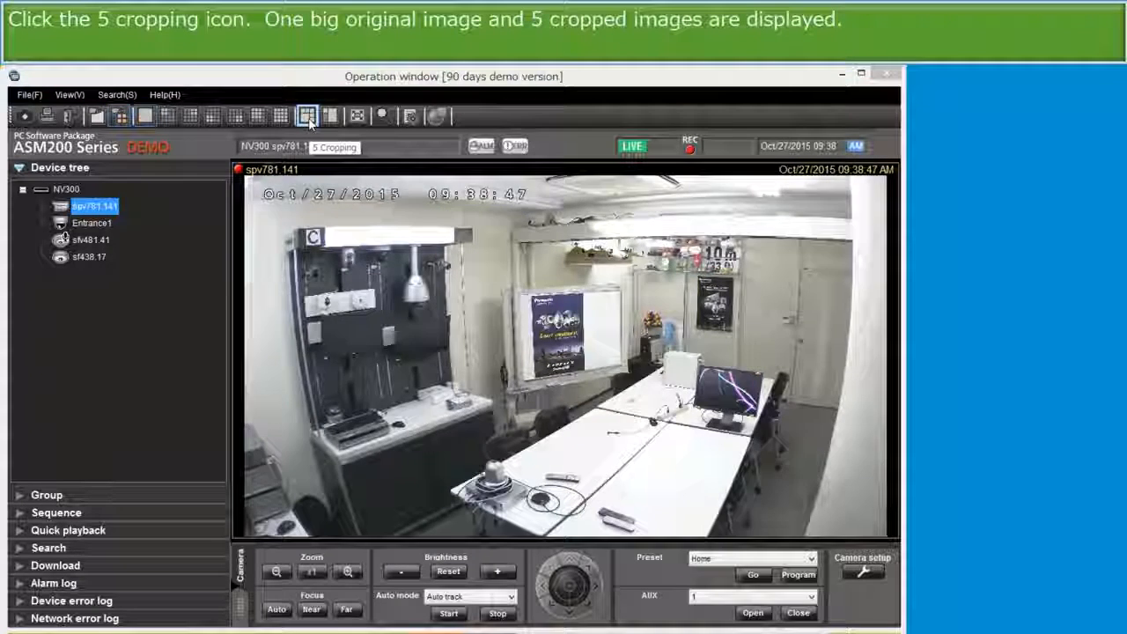
click(307, 118)
click(563, 236)
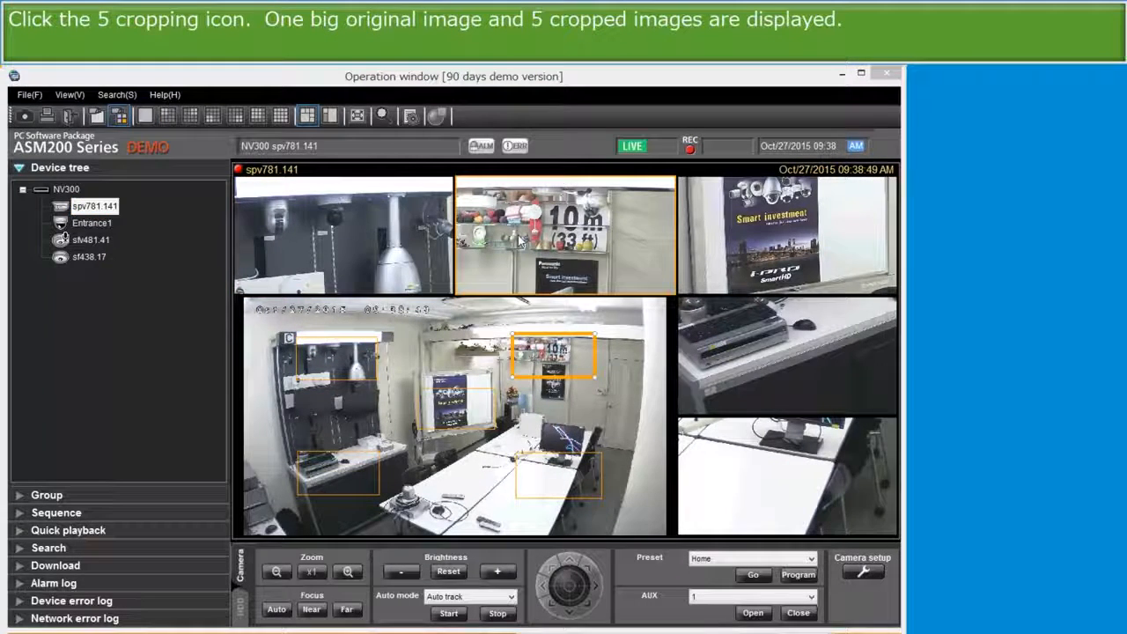
click(739, 239)
click(759, 351)
click(797, 453)
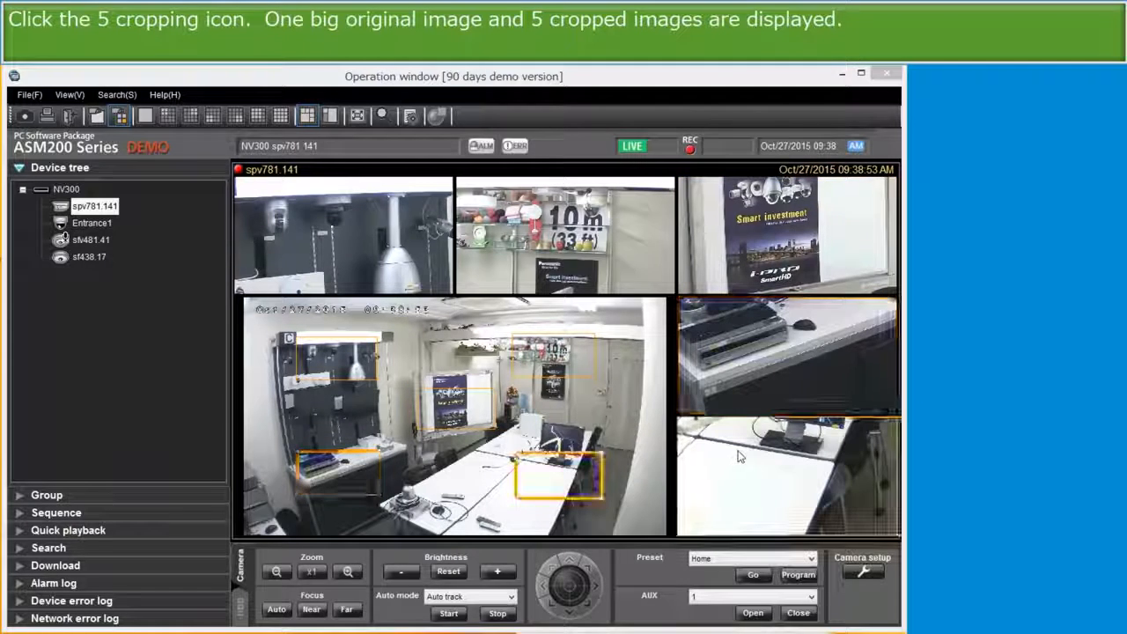
Enlarge and stretch the crop frames, then move them down-left and onto the shelves.
click(387, 253)
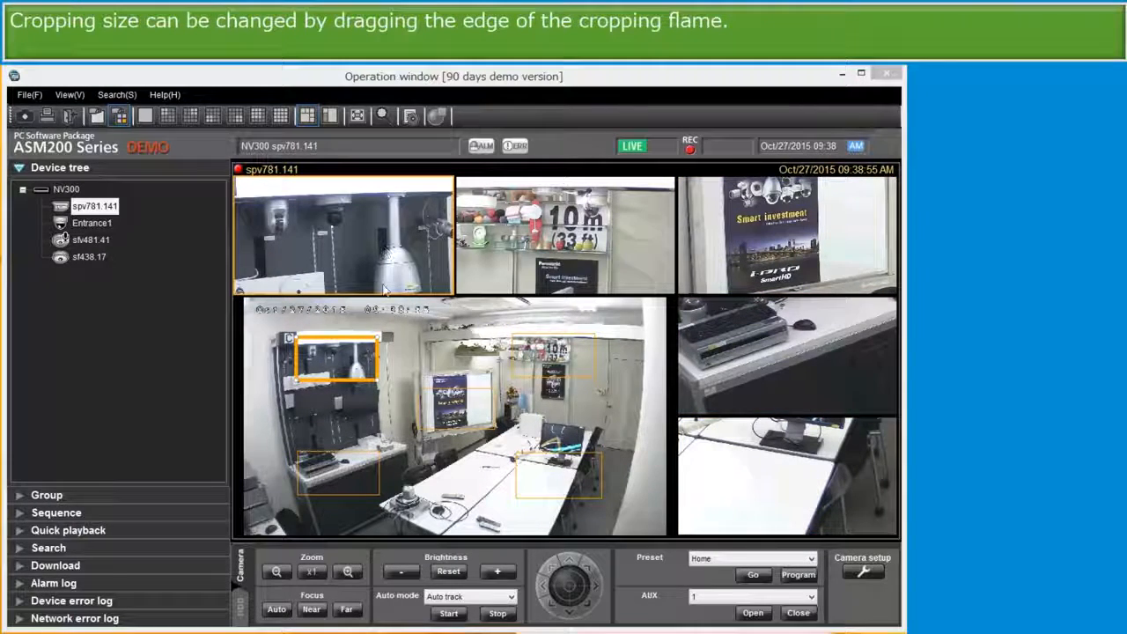
drag(377, 335, 436, 305)
click(581, 343)
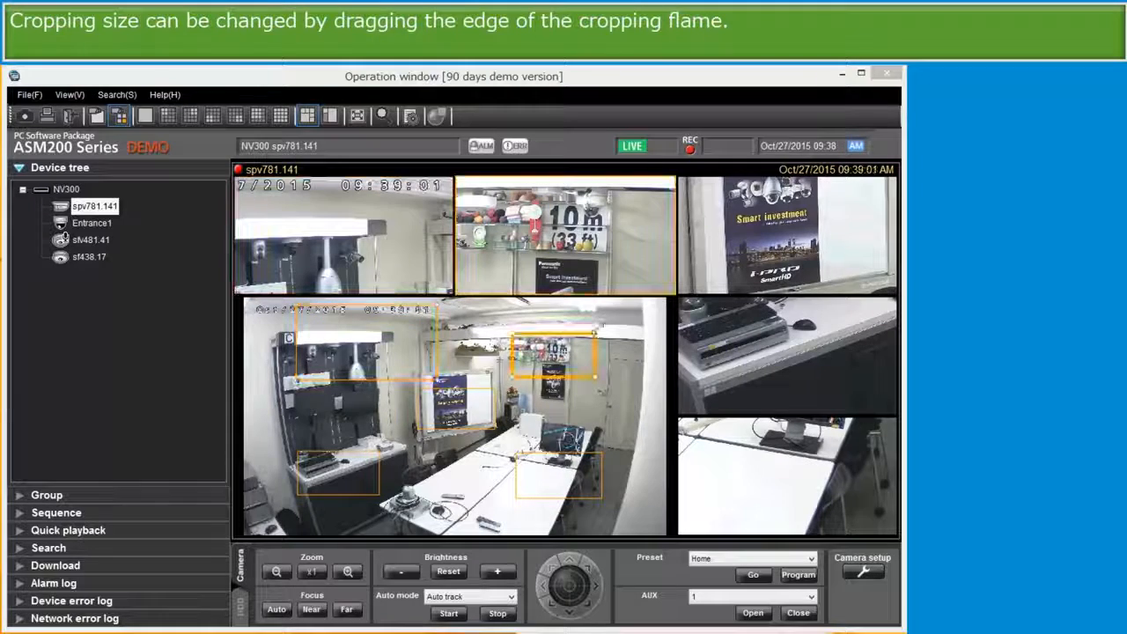
drag(595, 333, 648, 304)
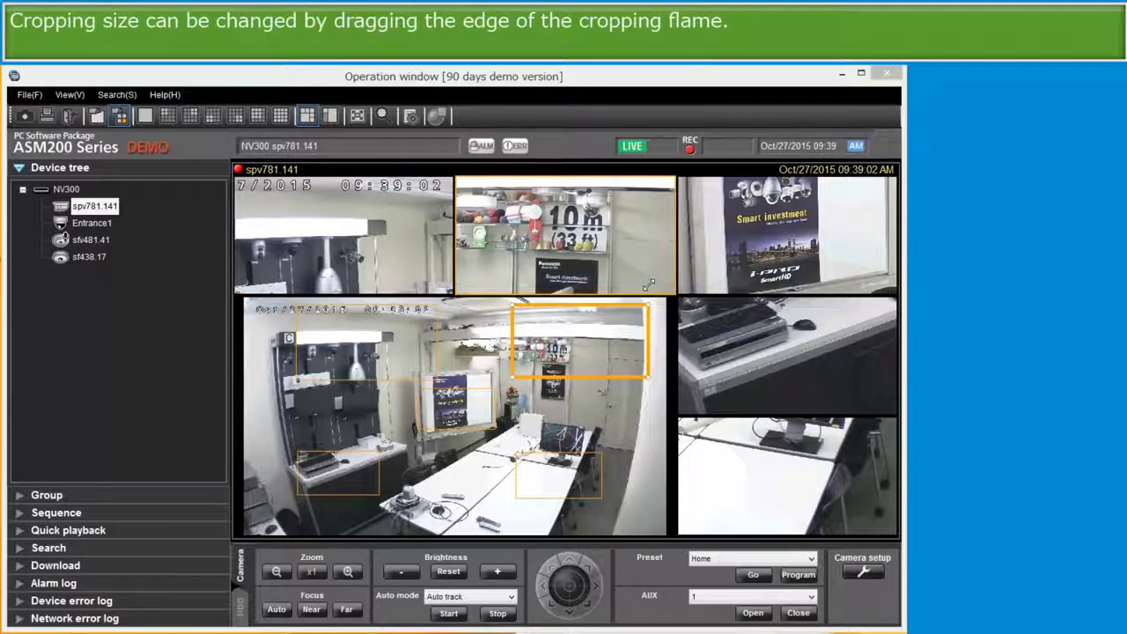
click(480, 417)
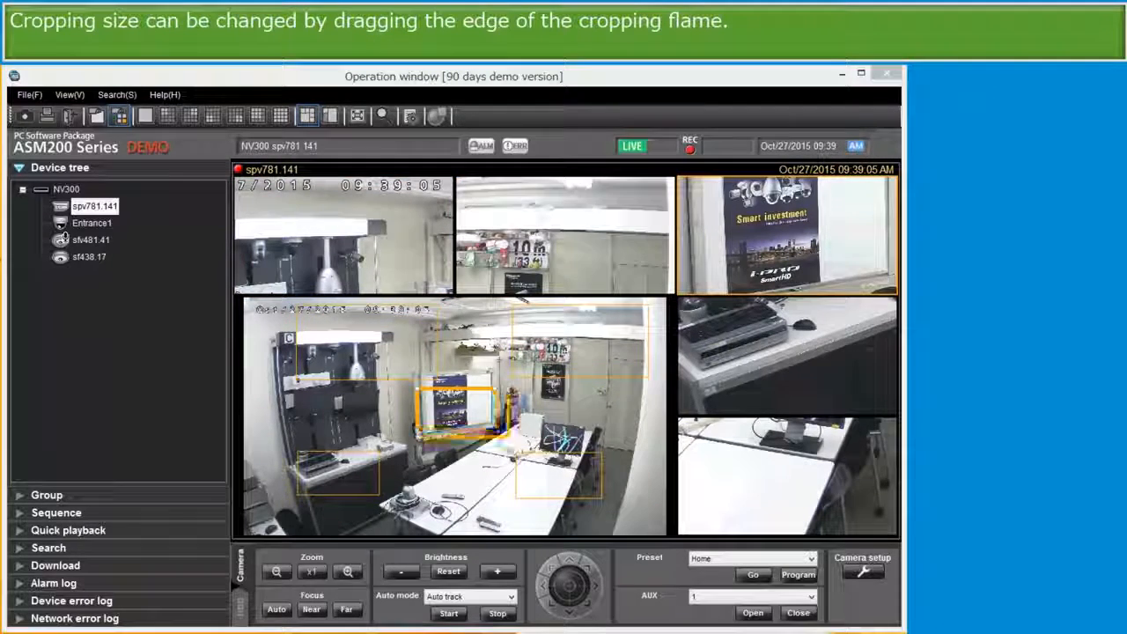
drag(493, 433, 504, 462)
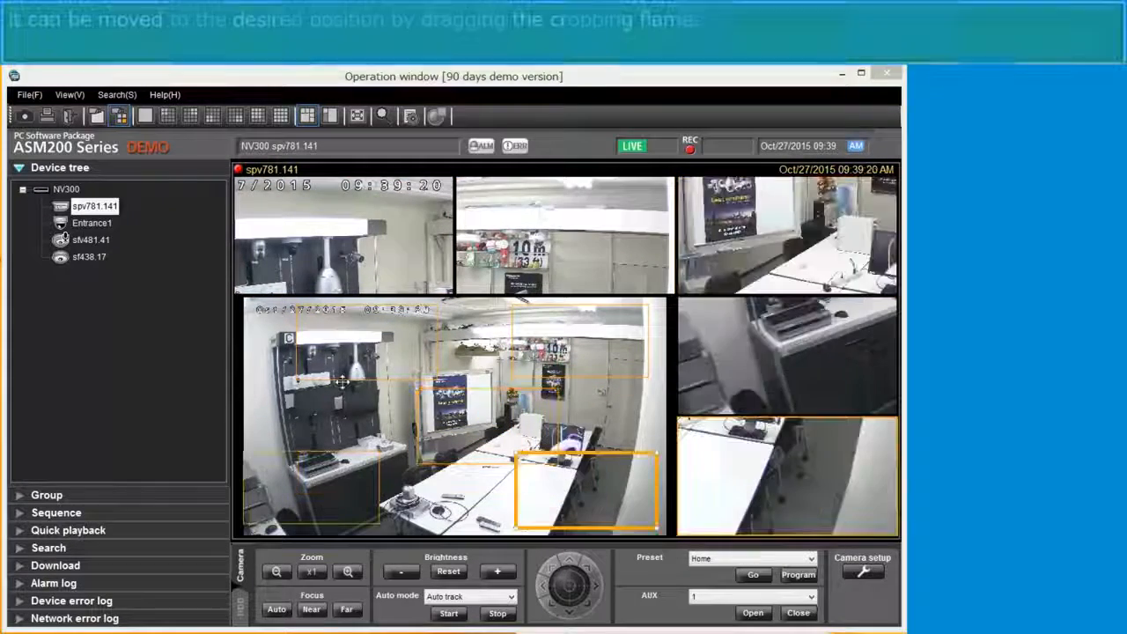
click(341, 381)
drag(341, 381, 298, 444)
mouse_move(554, 370)
mouse_down()
mouse_move(445, 370)
mouse_move(475, 387)
mouse_move(511, 361)
mouse_move(558, 350)
mouse_up()
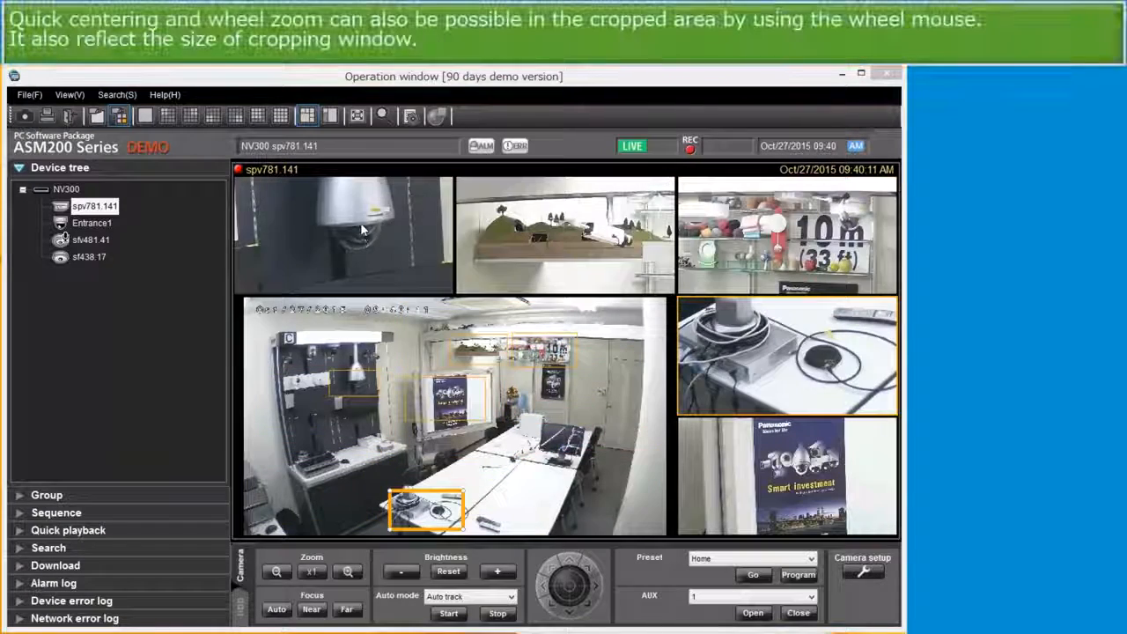
Zoom the top-left crop with the wheel, then zoom the top-middle crop in and out.
click(357, 231)
scroll(356, 230, down, 3)
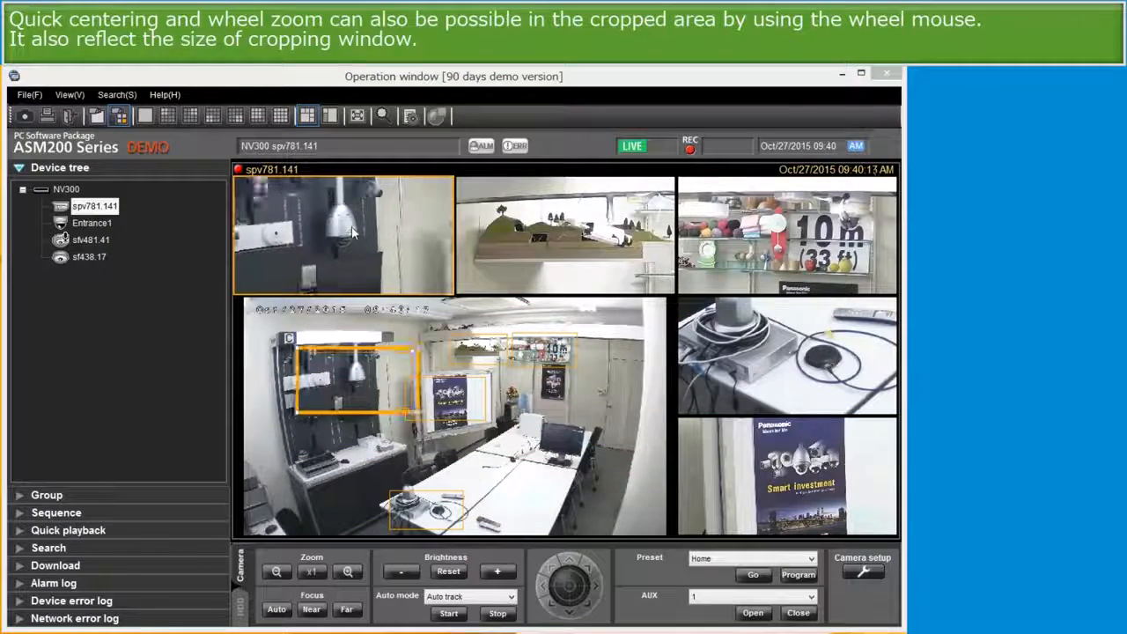
click(521, 246)
scroll(574, 239, up, 4)
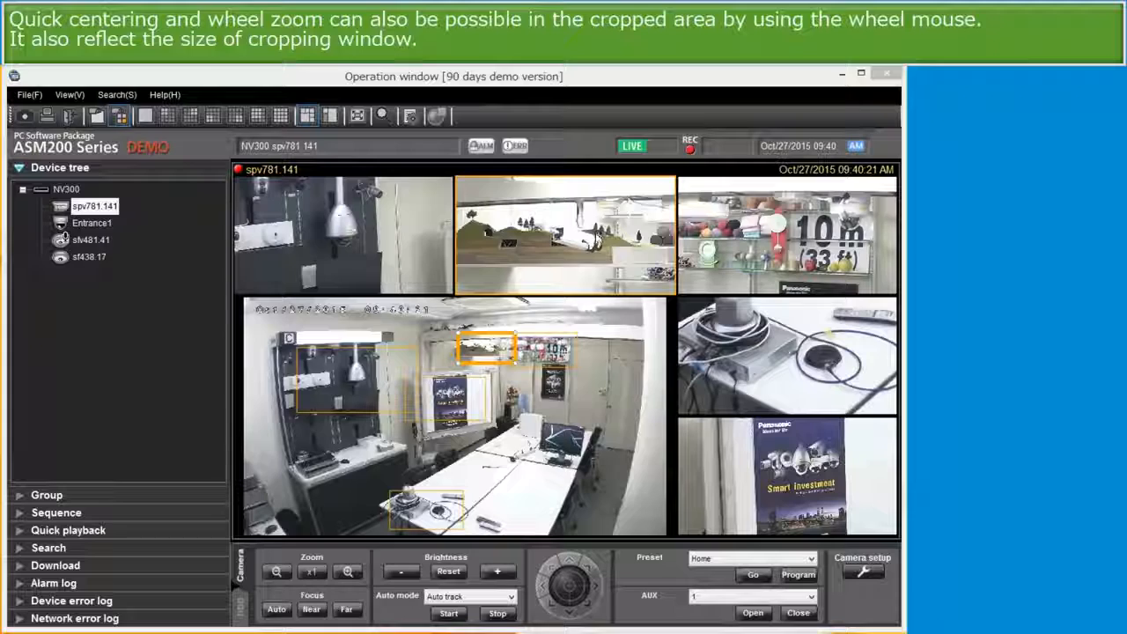
scroll(608, 240, up, 3)
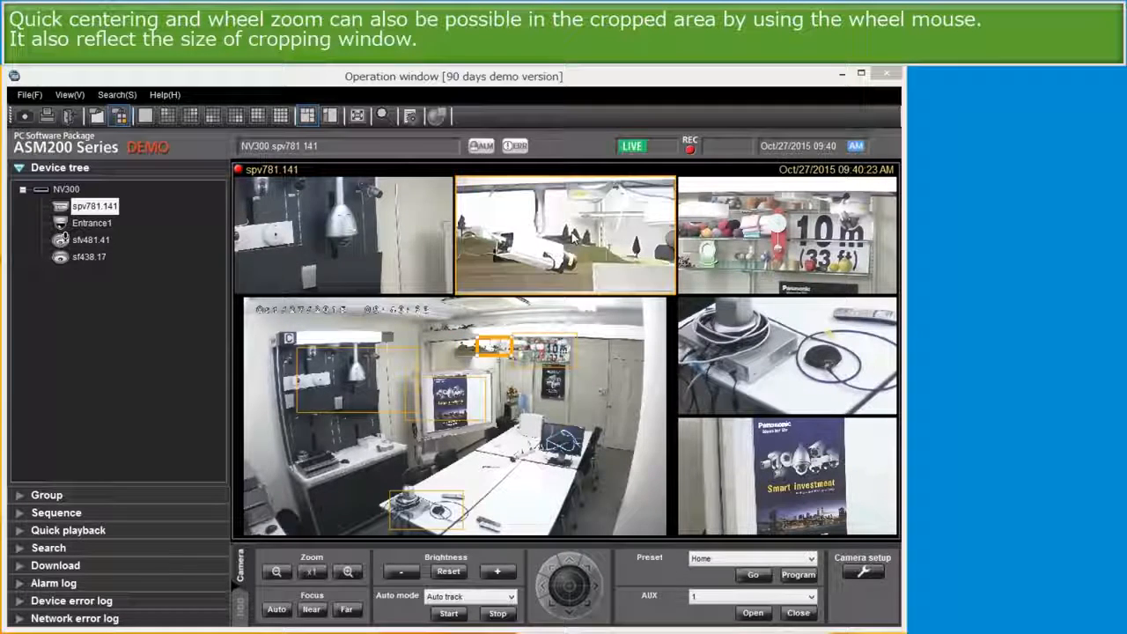
scroll(573, 238, down, 5)
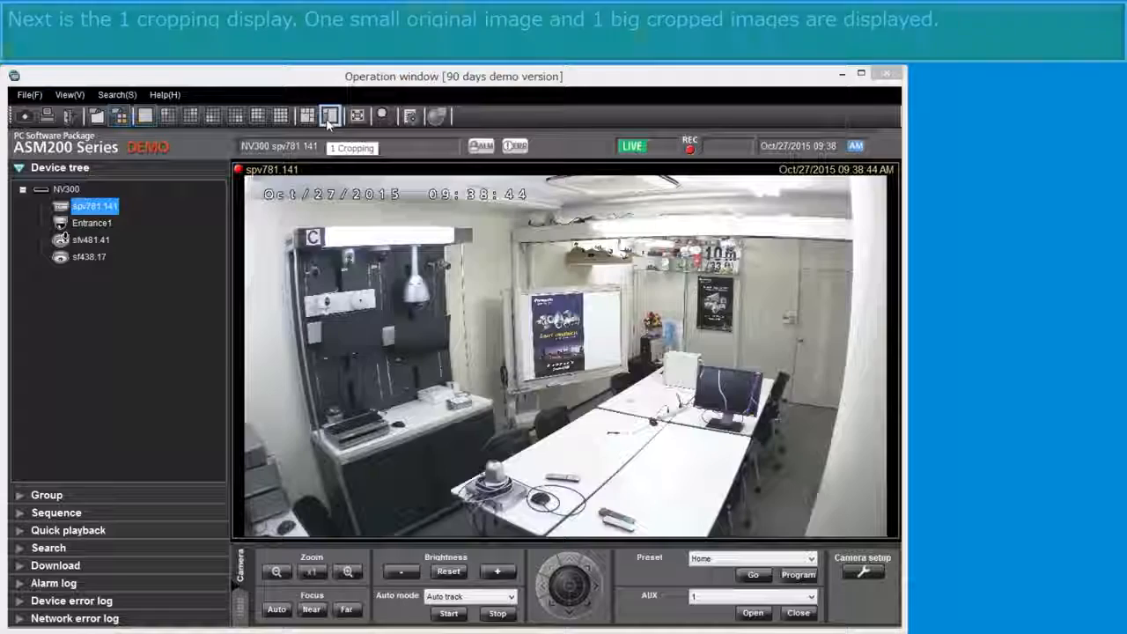
Switch to the 1-cropping layout and move and enlarge the orange crop frame toward the upper left.
click(329, 115)
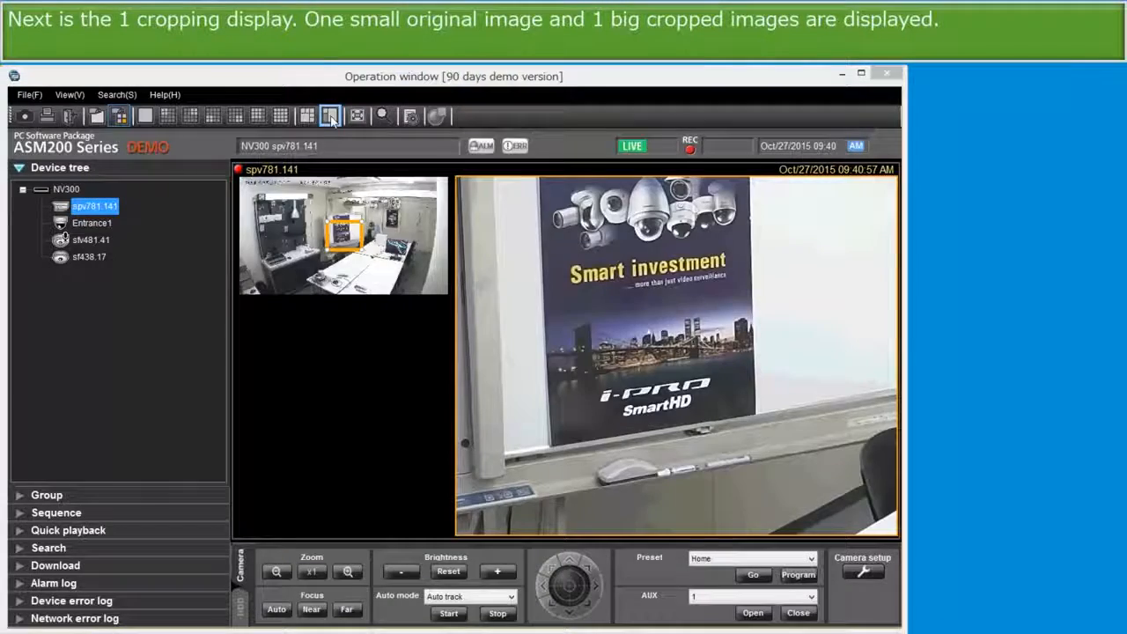
drag(344, 232, 394, 235)
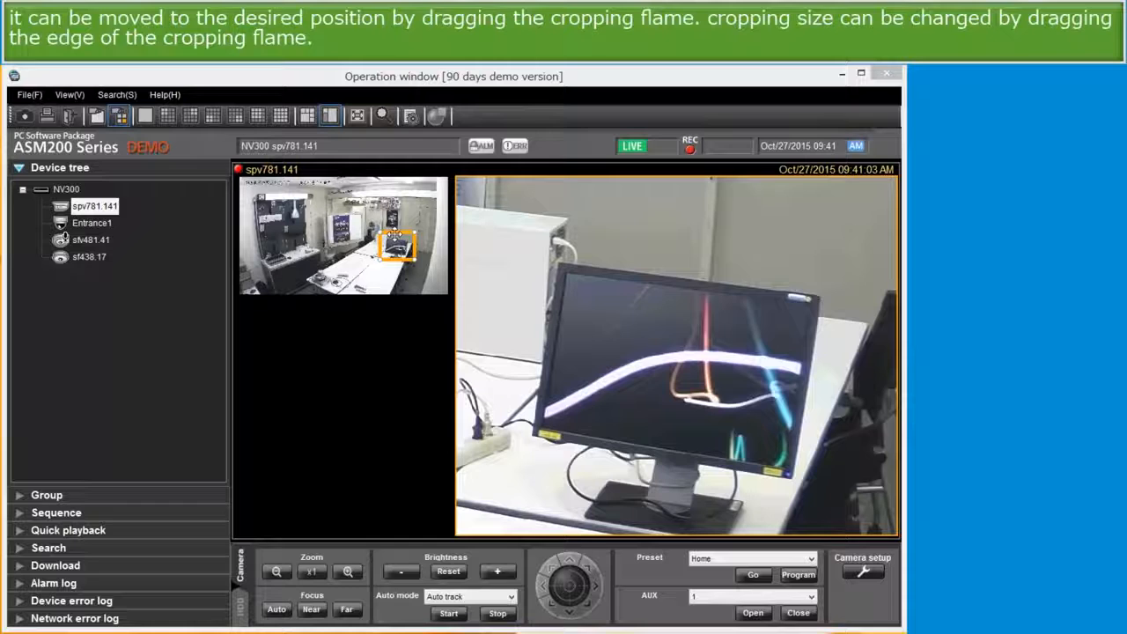
drag(380, 231, 330, 208)
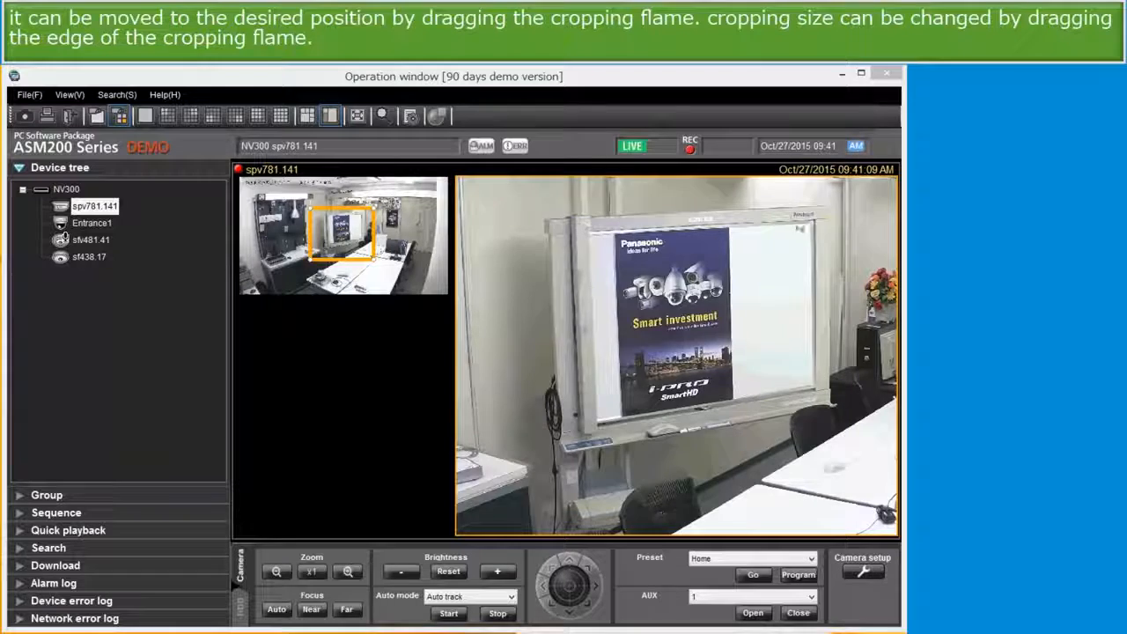
Re-centre the large crop onto the shelves and zoom it in and out.
click(810, 225)
click(781, 285)
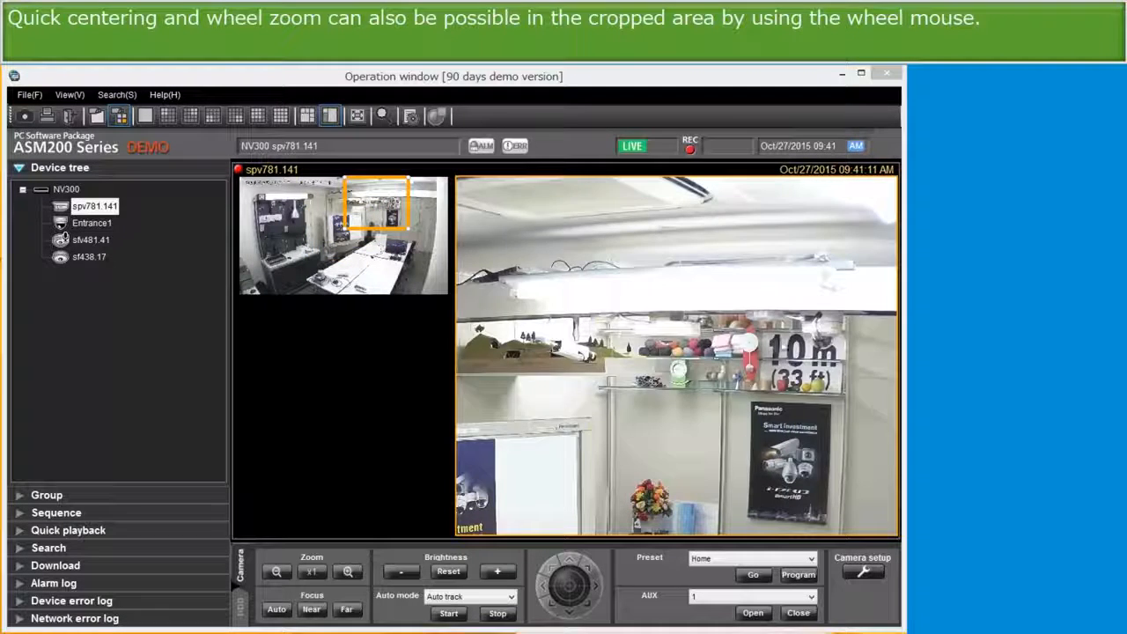
click(772, 299)
scroll(695, 348, up, 3)
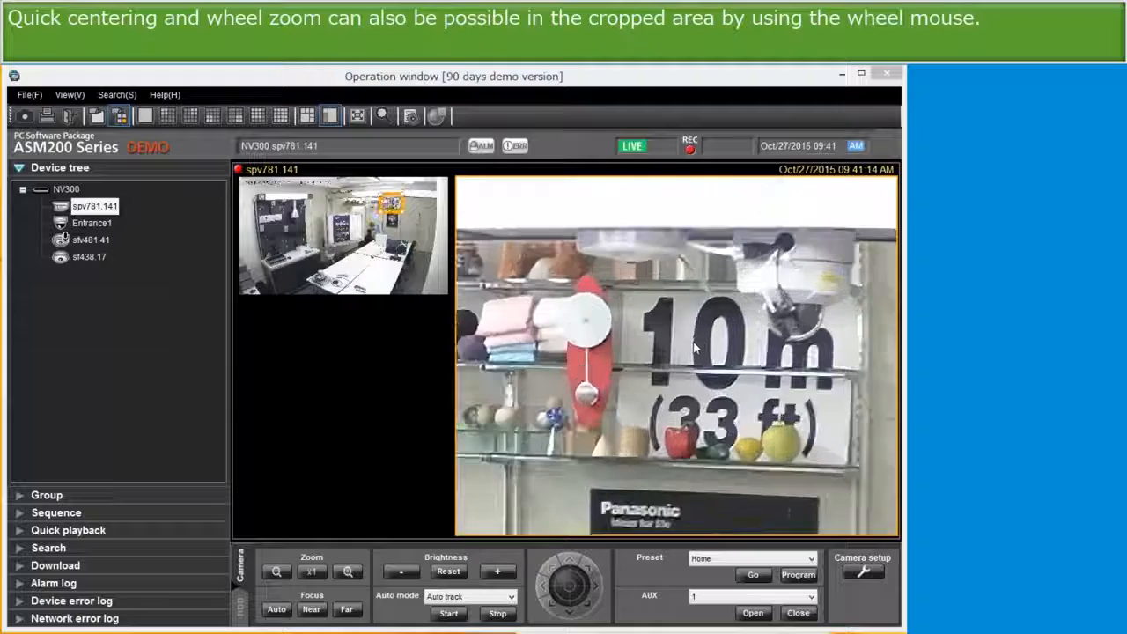
scroll(696, 349, down, 3)
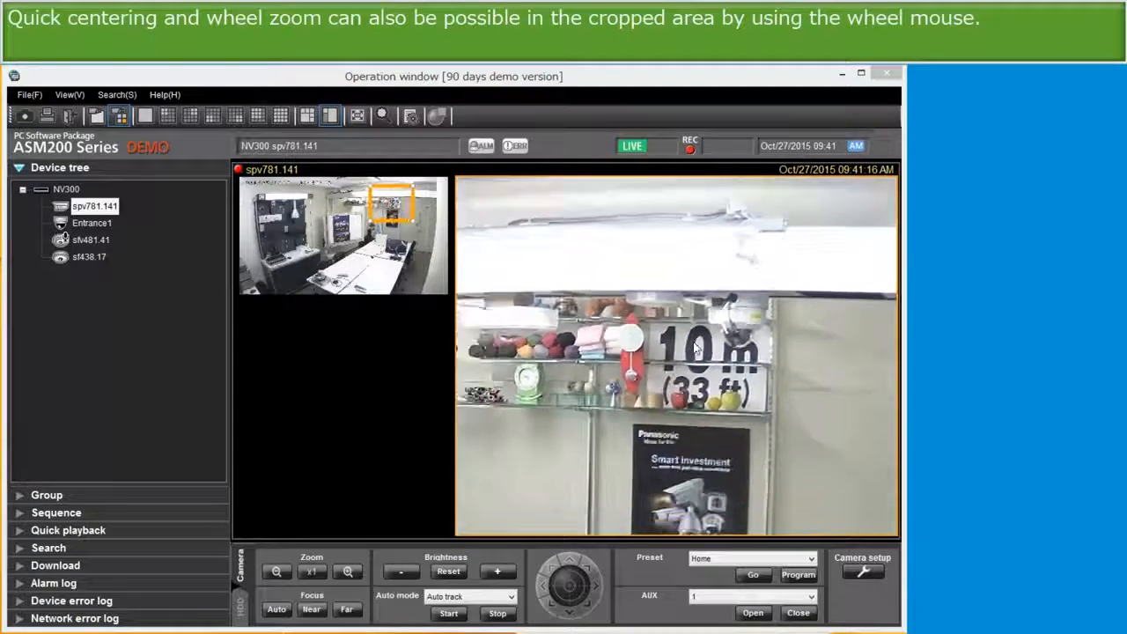
scroll(696, 348, down, 1)
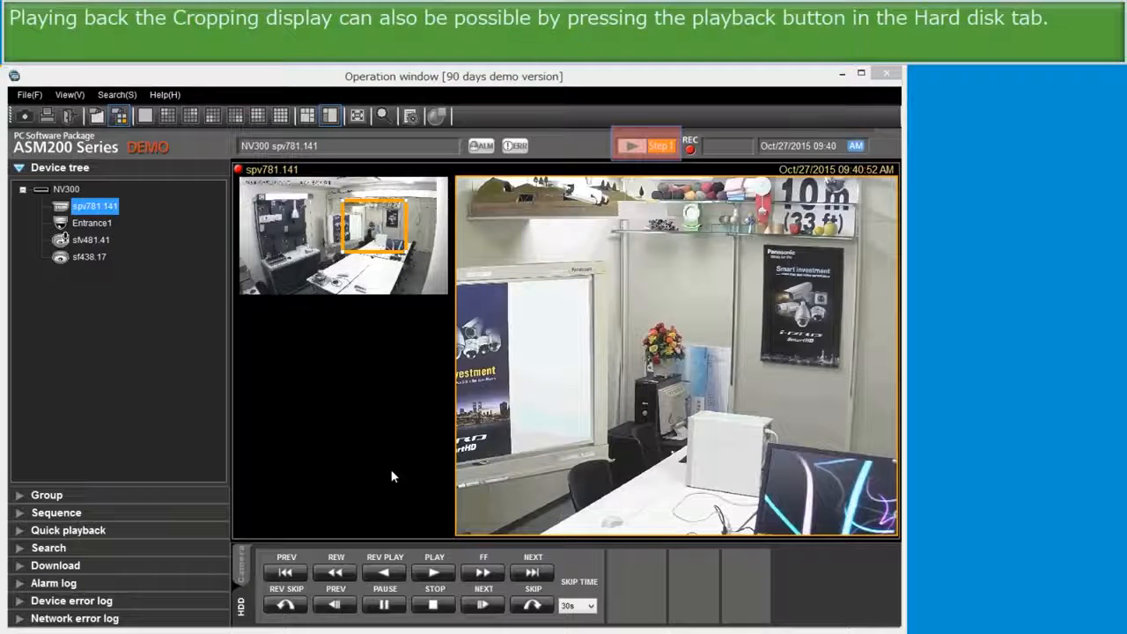
During playback, move the crop to the whiteboard poster, re-centre on the shelves and zoom in and out.
drag(390, 208, 355, 203)
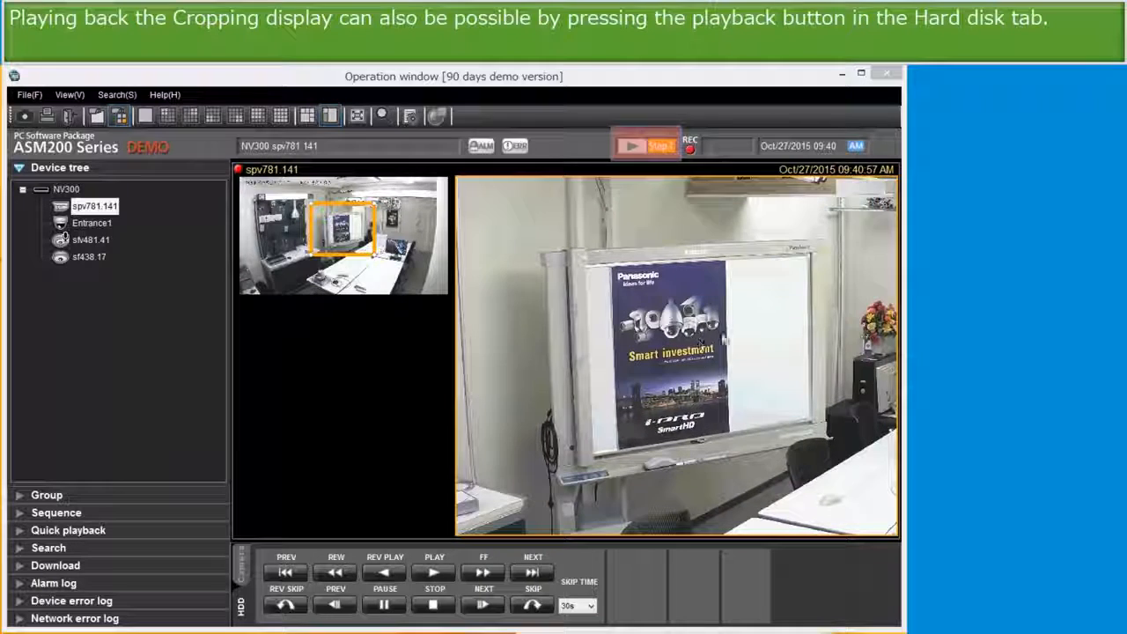
click(869, 206)
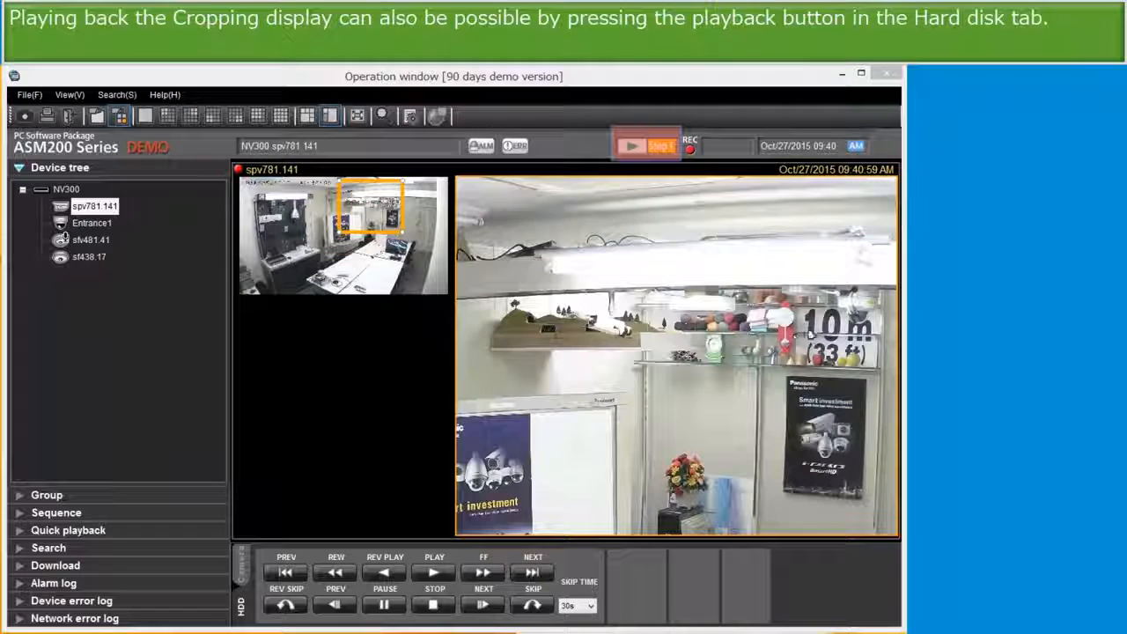
click(794, 337)
scroll(607, 365, up, 3)
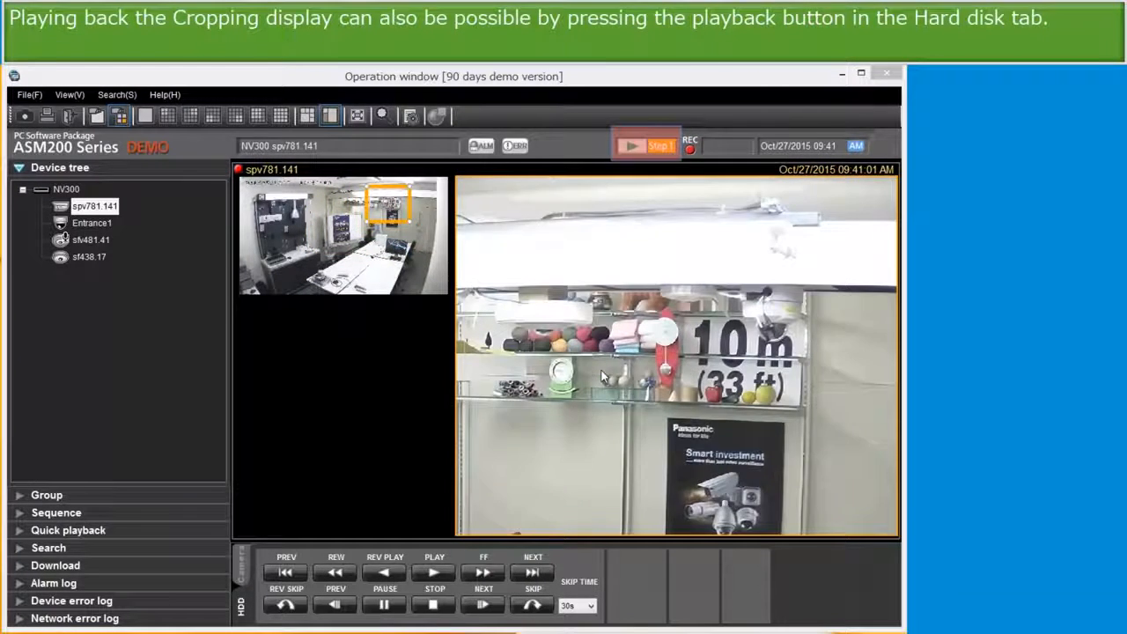
scroll(607, 374, down, 4)
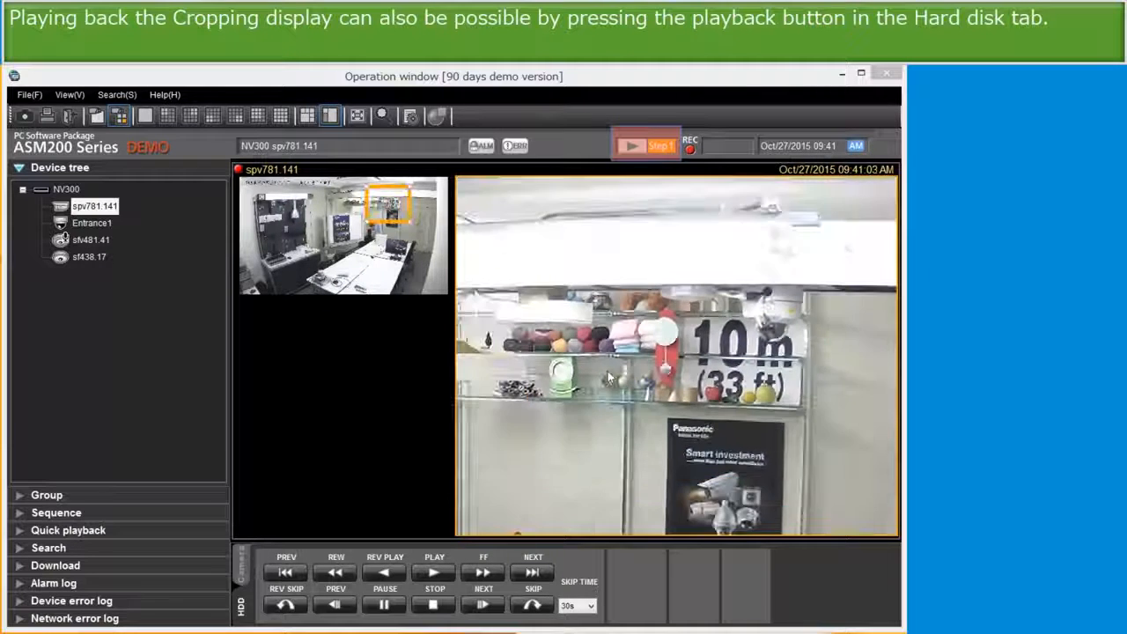